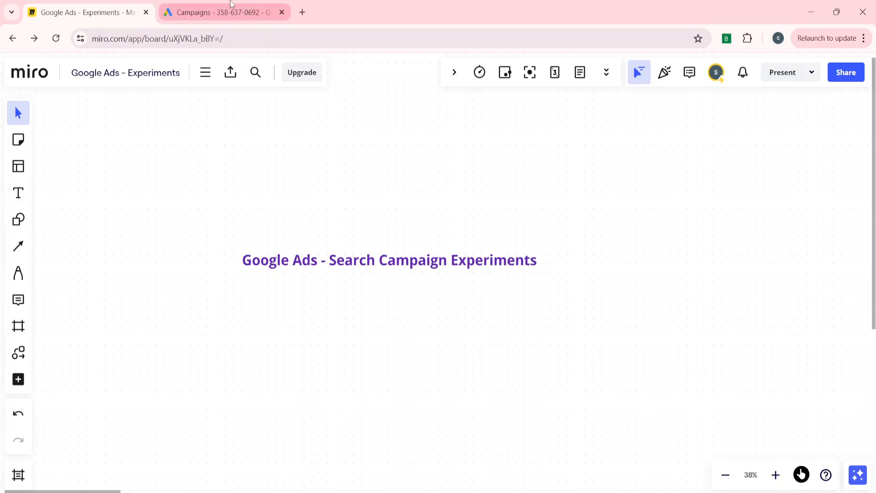
# - Switch to Google Ads, dismiss the account notices and go to the campaign Experiments page
pyautogui.click(208, 16)
pyautogui.scroll(1, 110, 292)
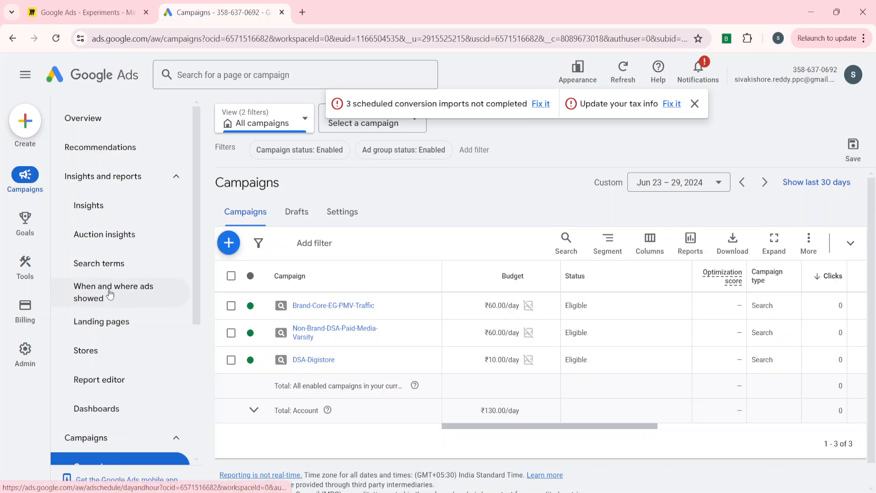
pyautogui.click(144, 179)
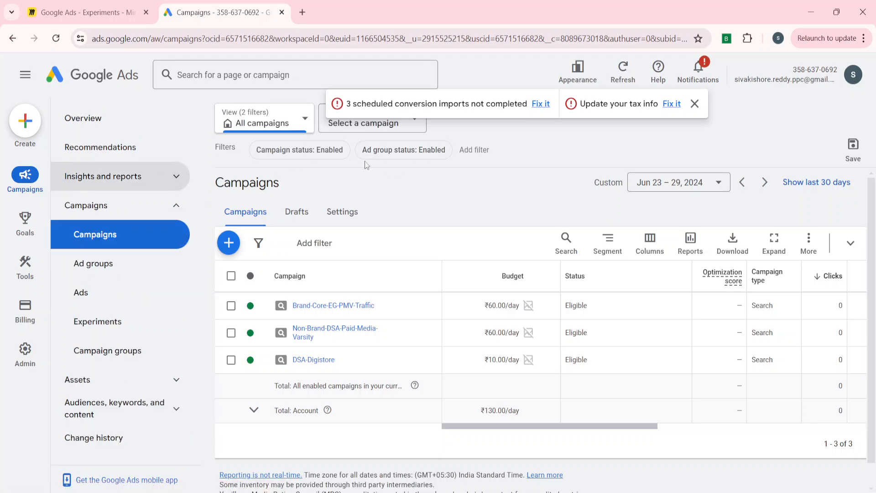
pyautogui.click(695, 106)
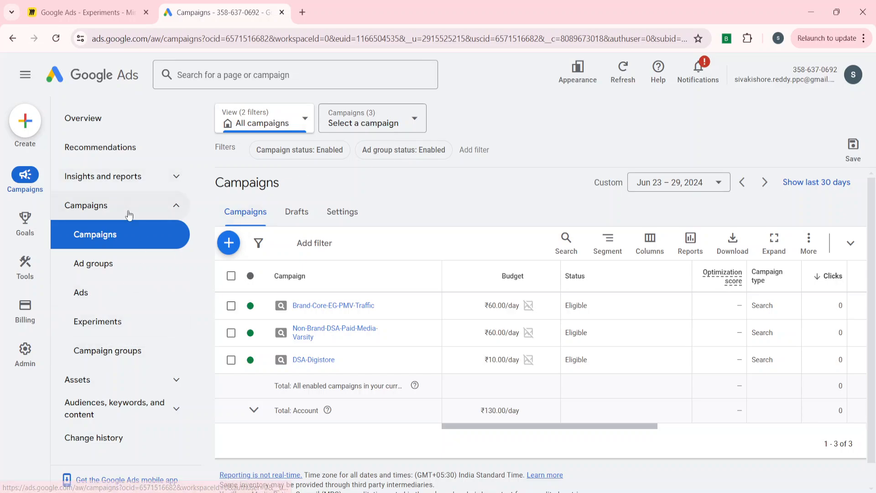
pyautogui.click(129, 215)
pyautogui.click(162, 213)
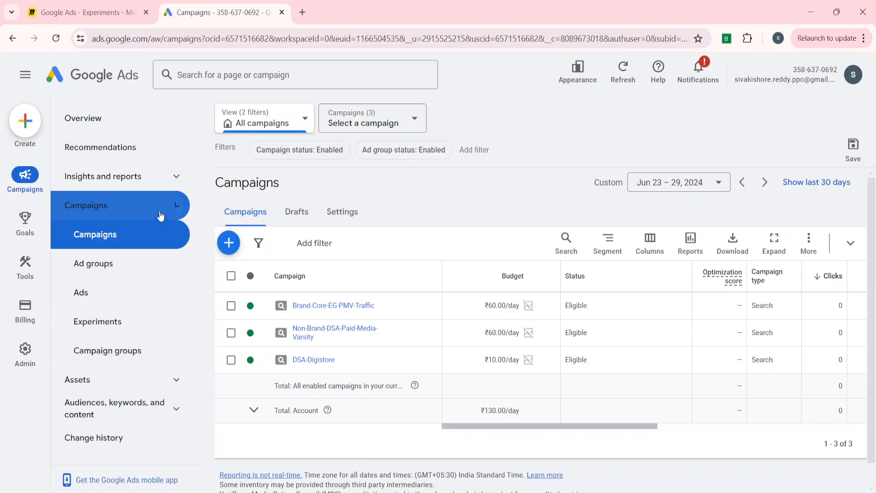
pyautogui.click(97, 323)
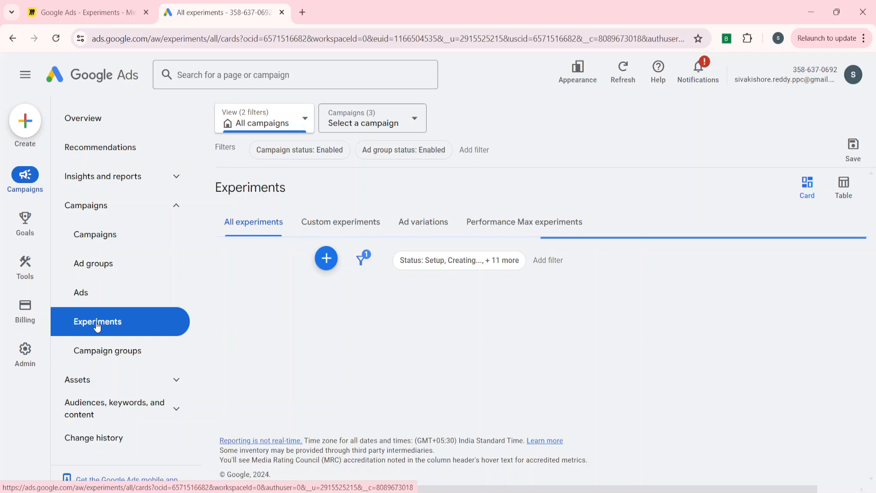
# - Start a new custom experiment with Search as the campaign type
pyautogui.click(325, 261)
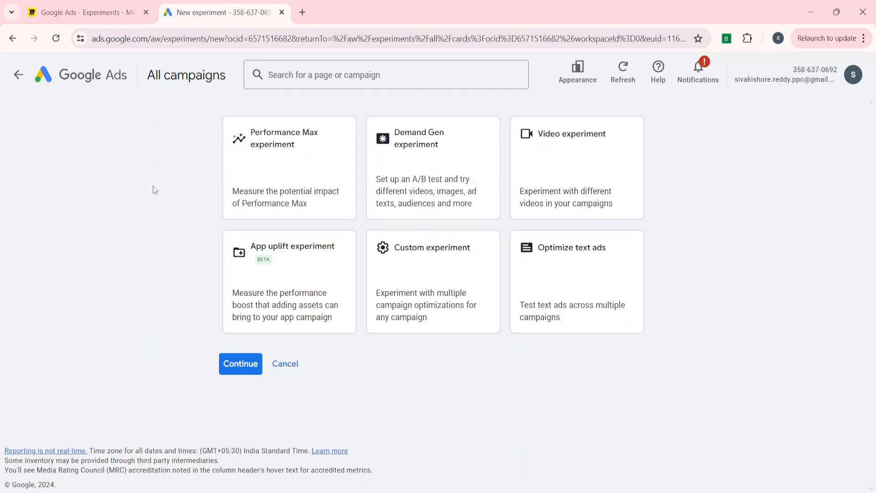
pyautogui.click(430, 274)
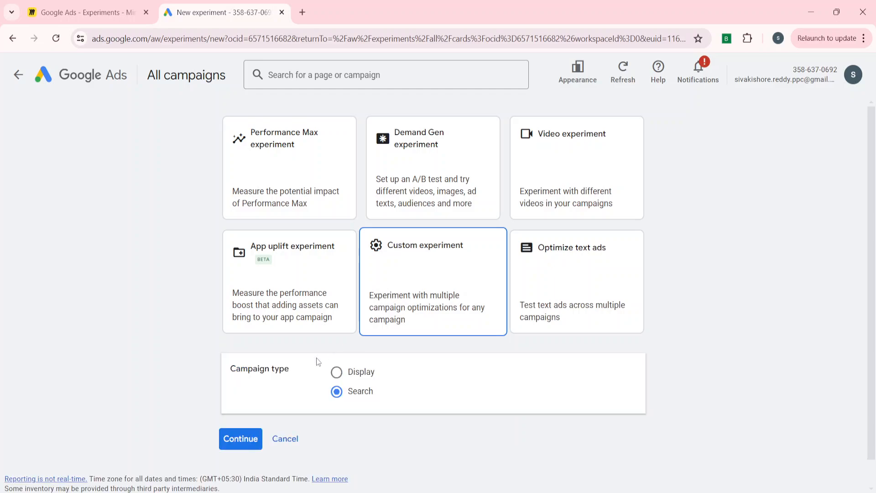
pyautogui.scroll(-1, 295, 390)
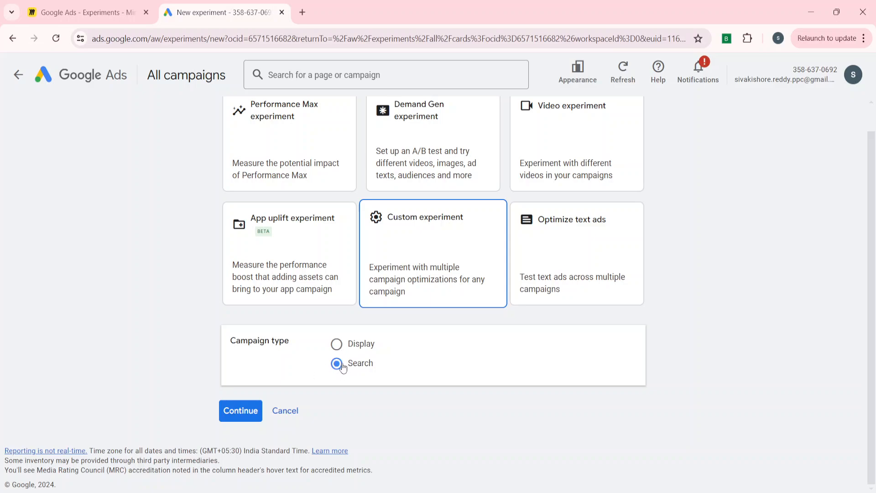
pyautogui.click(243, 414)
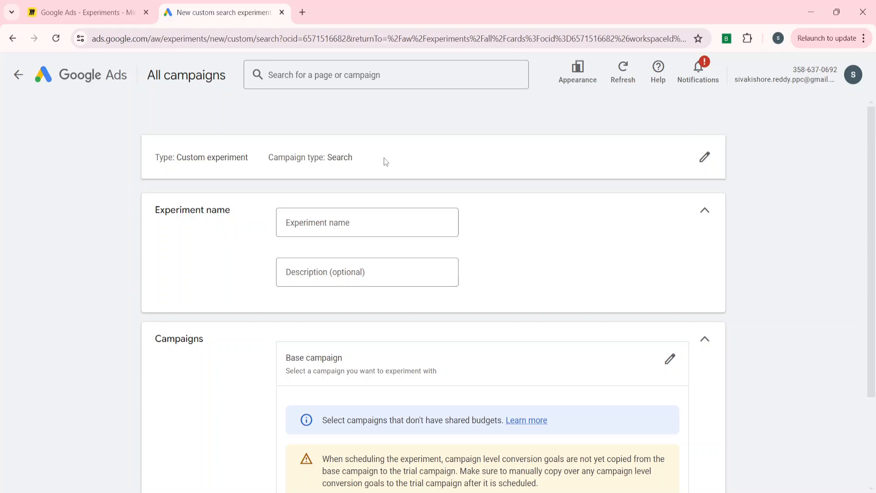
# - Name the experiment "-Test" and give it the description "Manual CPC vs Maximize Conversions"
pyautogui.click(334, 223)
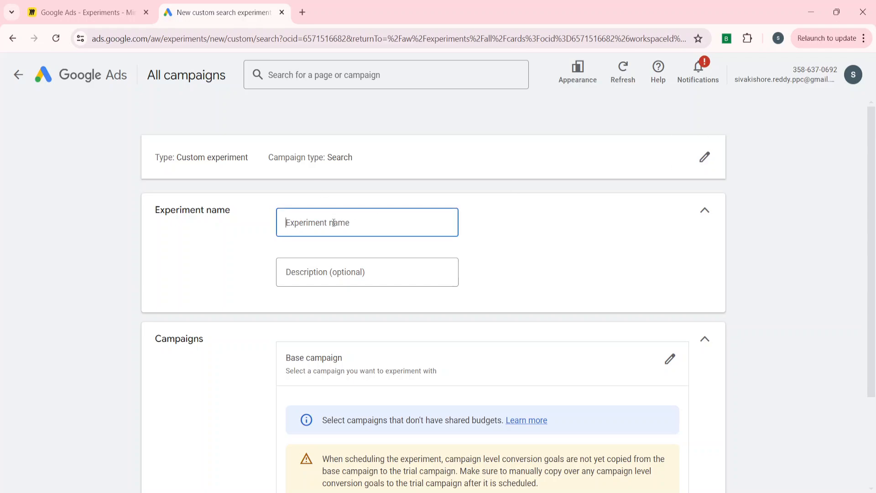
pyautogui.write('Test')
pyautogui.scroll(-2, 227, 309)
pyautogui.click(318, 174)
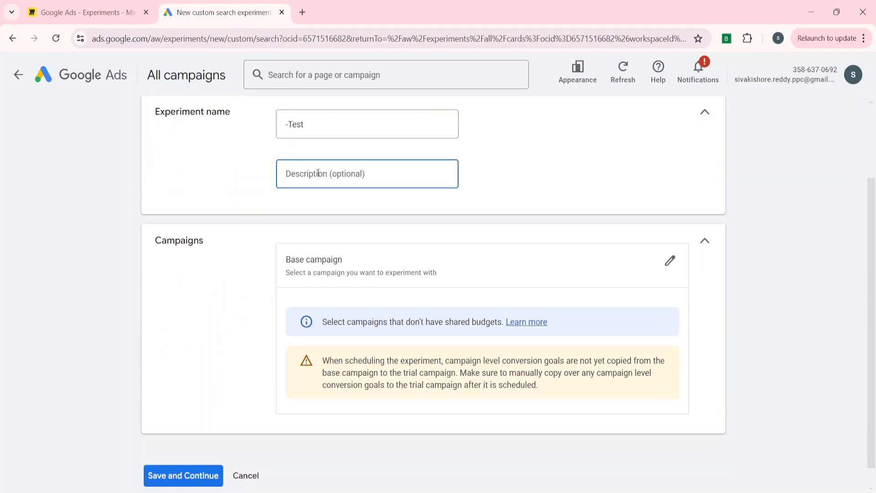
pyautogui.write('Mo')
pyautogui.write('anual CPC')
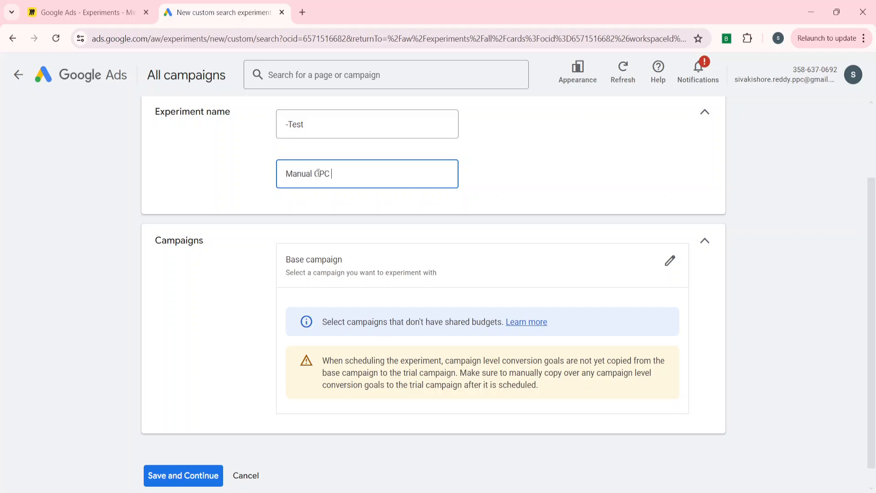
pyautogui.write(' vs Maximize Connversions')
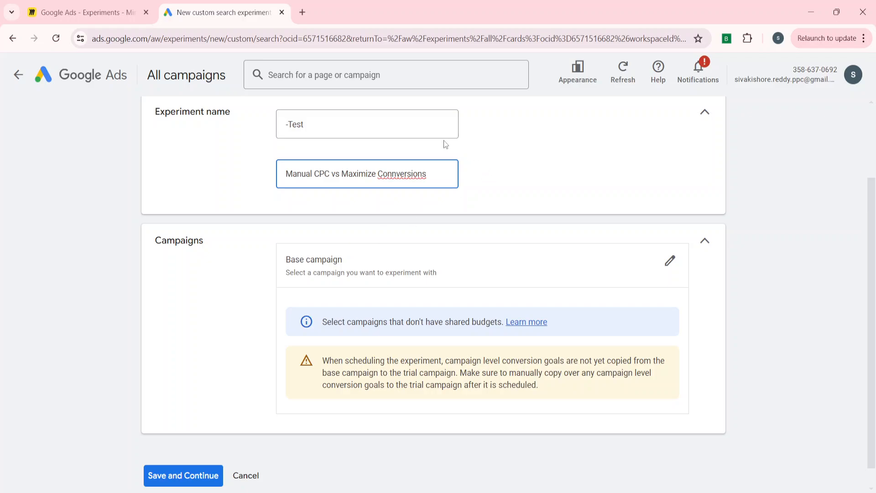
pyautogui.press('BackSpace')
# - Select Brand-Core-EG-PMV-Traffic as the experiment's base campaign
pyautogui.scroll(1, 213, 274)
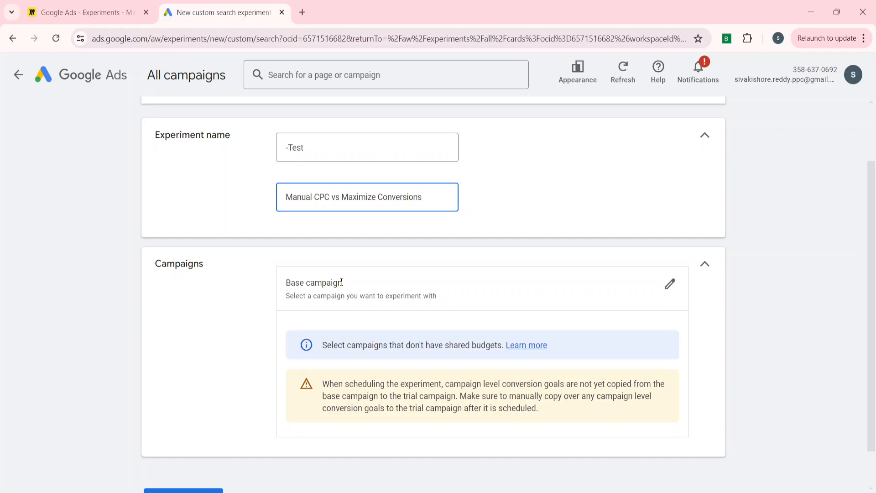
pyautogui.click(669, 284)
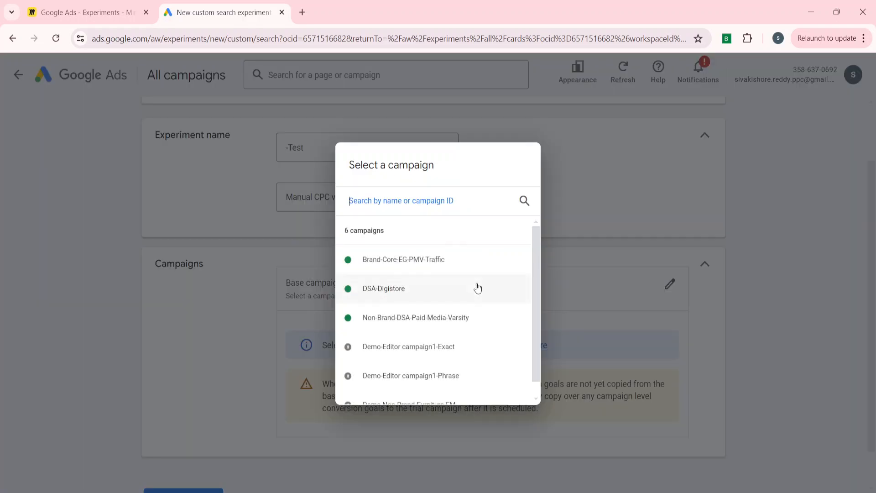
pyautogui.click(420, 260)
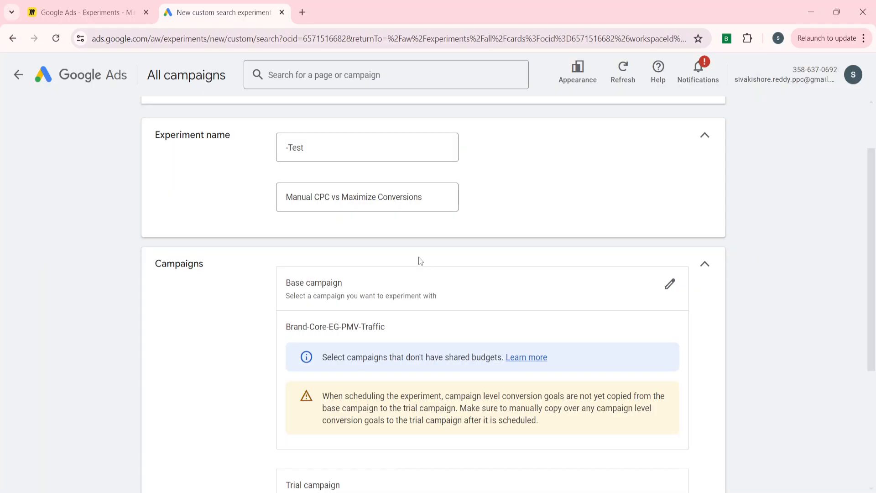
# - Review the trial campaign's name and suffix and the experiment details, and save the setup to continue
pyautogui.scroll(-3, 238, 355)
pyautogui.scroll(-1, 238, 355)
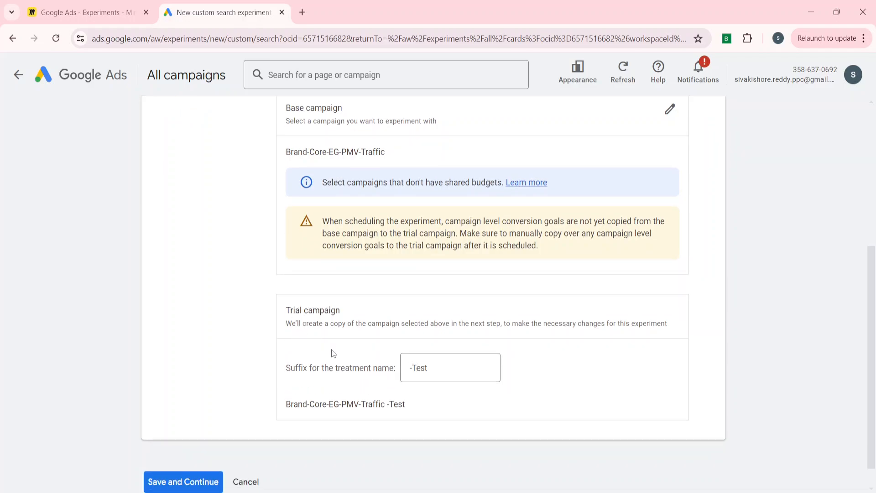
pyautogui.moveTo(406, 405); pyautogui.dragTo(282, 407)
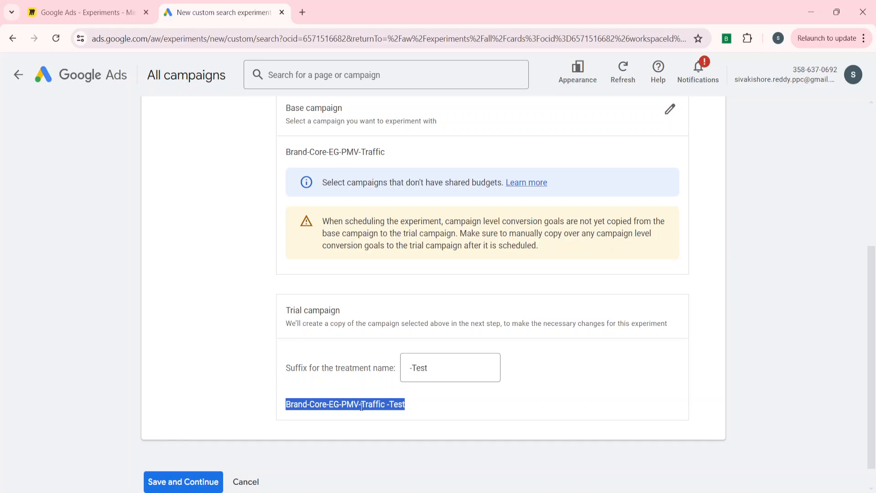
pyautogui.click(238, 345)
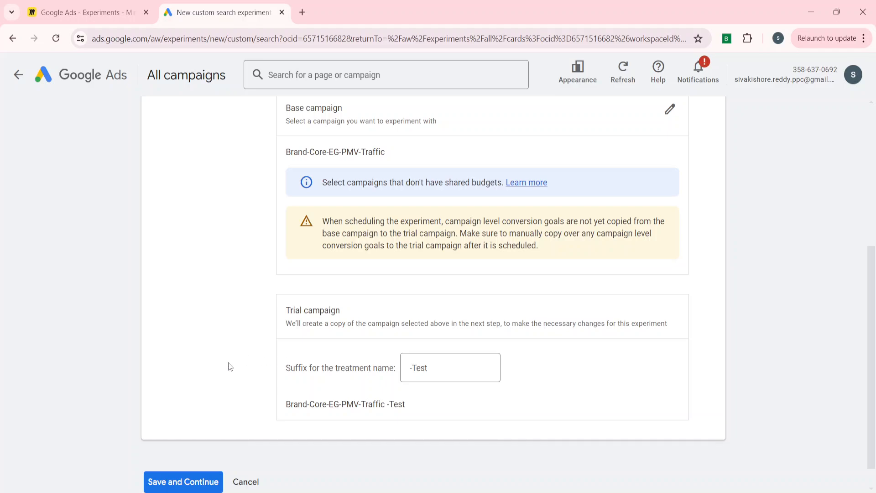
pyautogui.scroll(5, 228, 364)
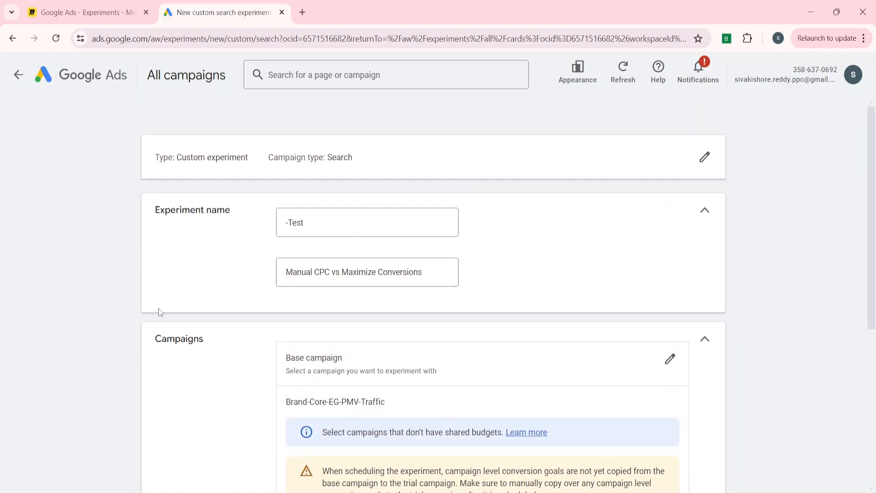
pyautogui.scroll(-5, 97, 355)
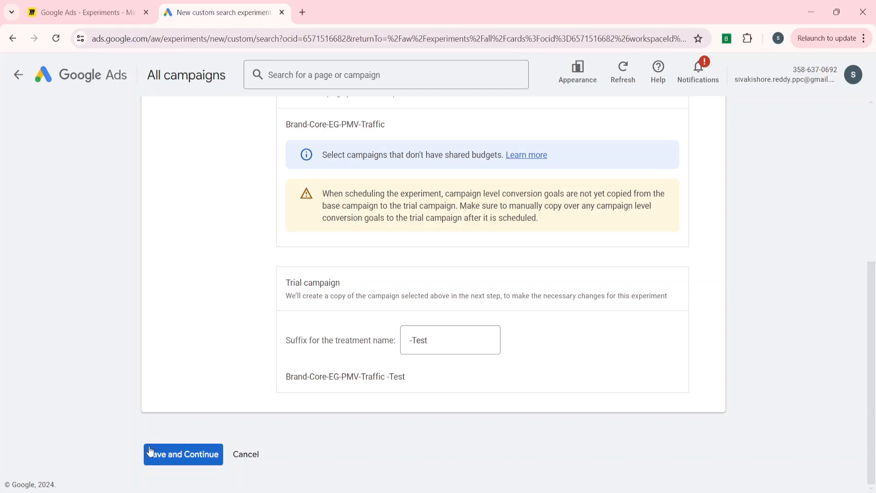
pyautogui.click(189, 456)
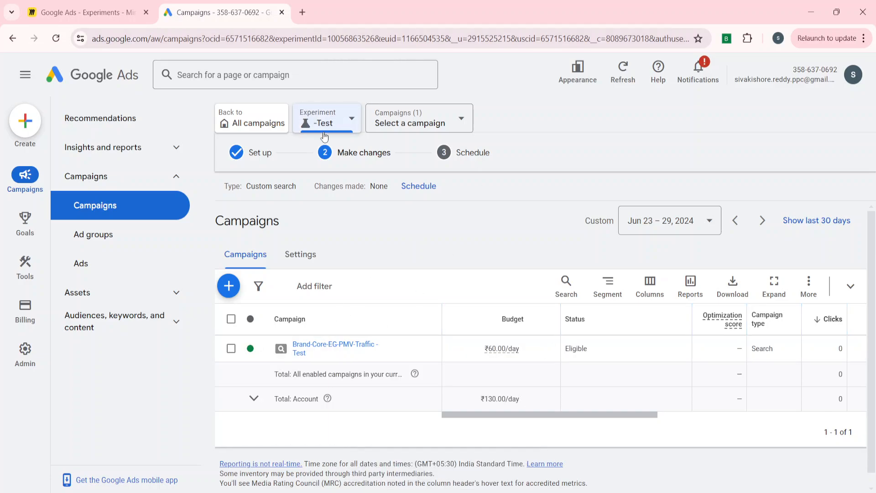
pyautogui.click(347, 121)
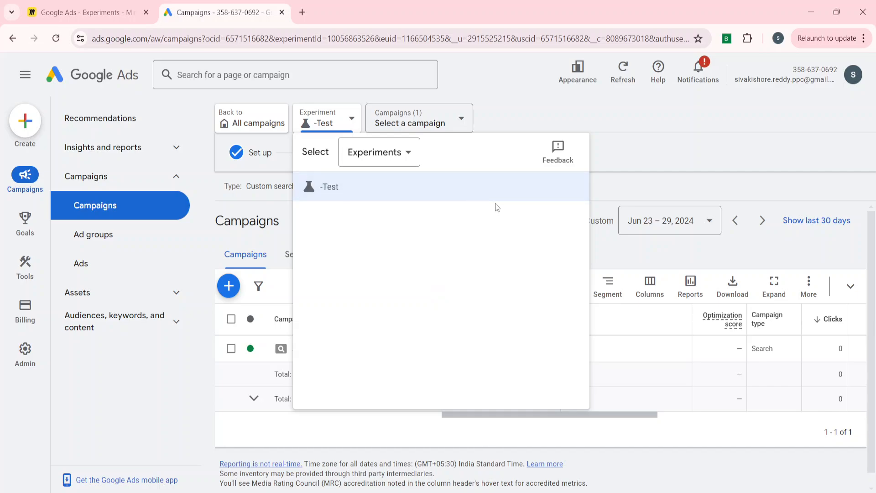
pyautogui.click(636, 190)
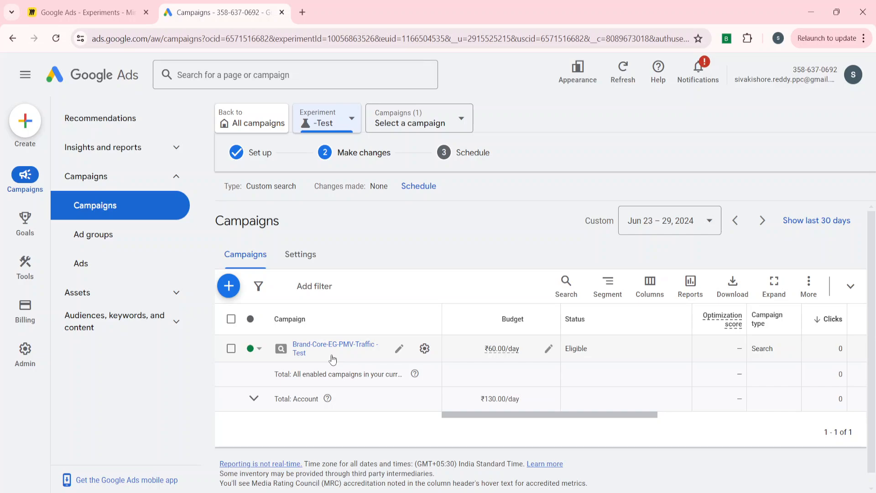
# - Change the bid strategy of the trial campaign Brand-Core-EG-PMV-Traffic -Test to Maximize conversions and save it
pyautogui.click(424, 349)
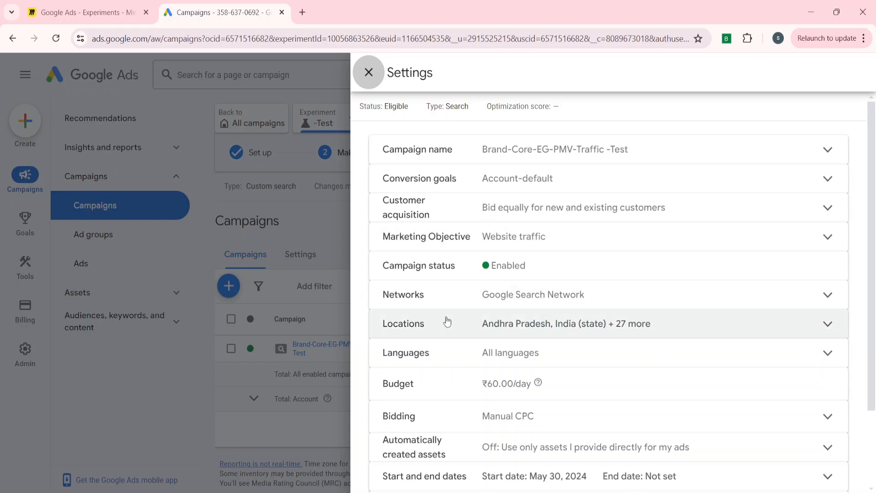
pyautogui.scroll(-2, 447, 321)
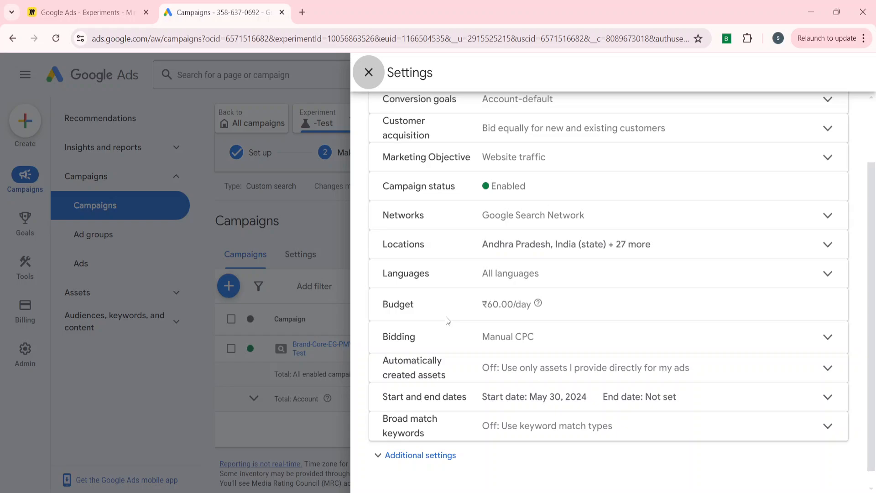
pyautogui.click(459, 341)
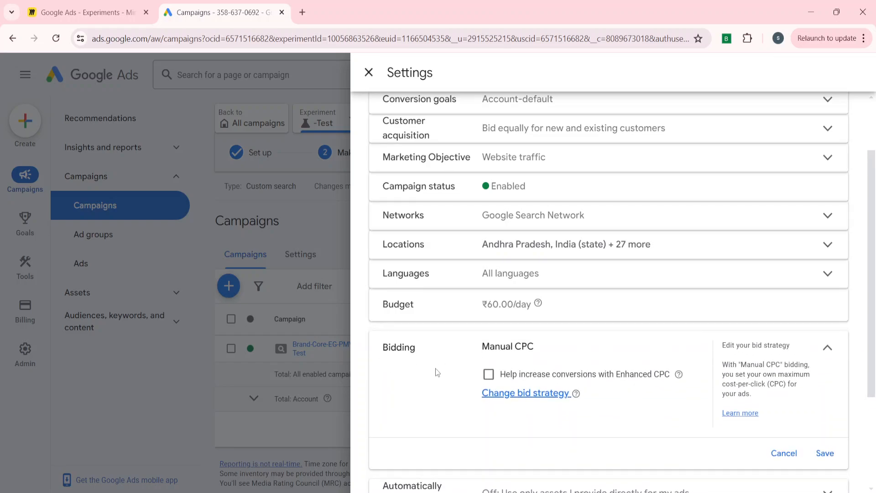
pyautogui.scroll(-1, 437, 373)
pyautogui.click(510, 356)
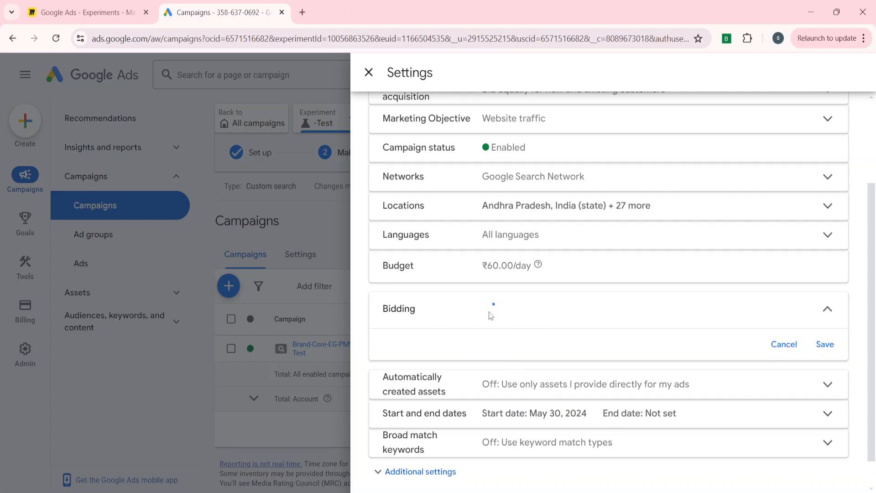
pyautogui.click(543, 320)
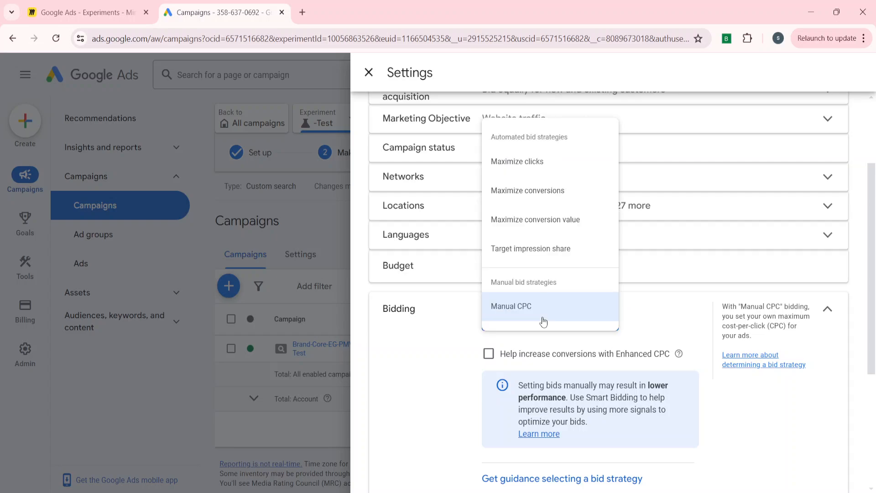
pyautogui.click(536, 196)
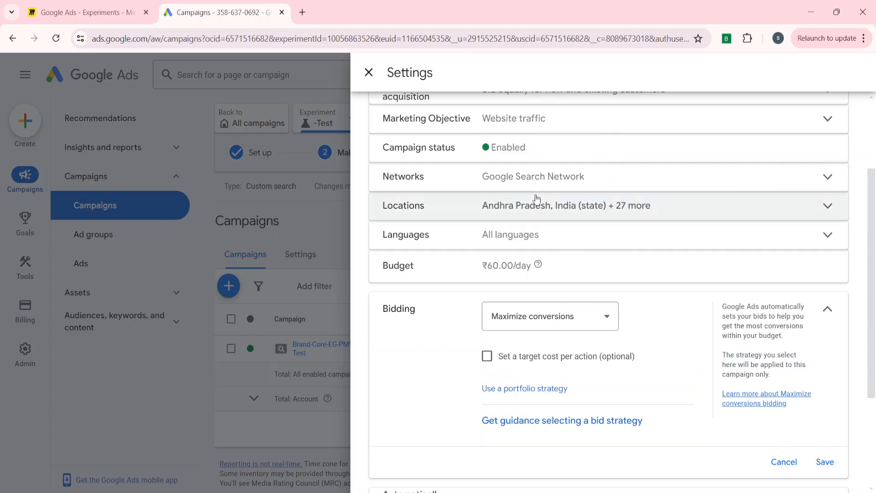
pyautogui.scroll(-1, 547, 360)
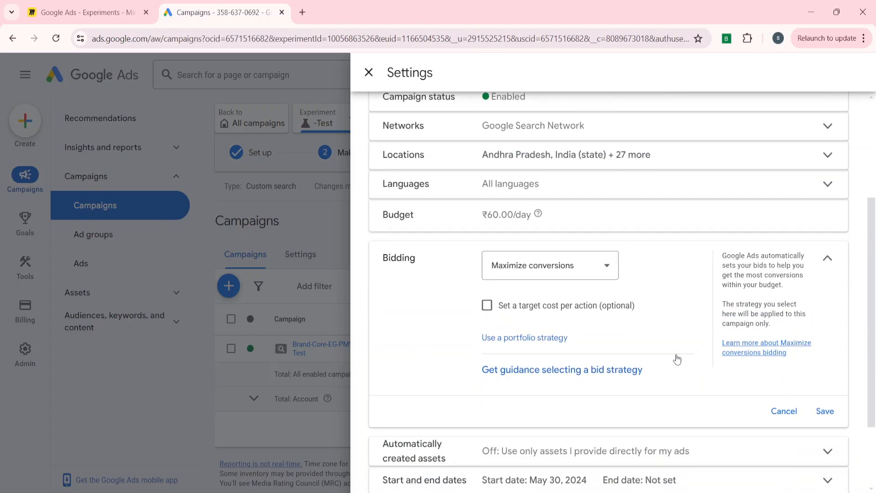
pyautogui.click(824, 412)
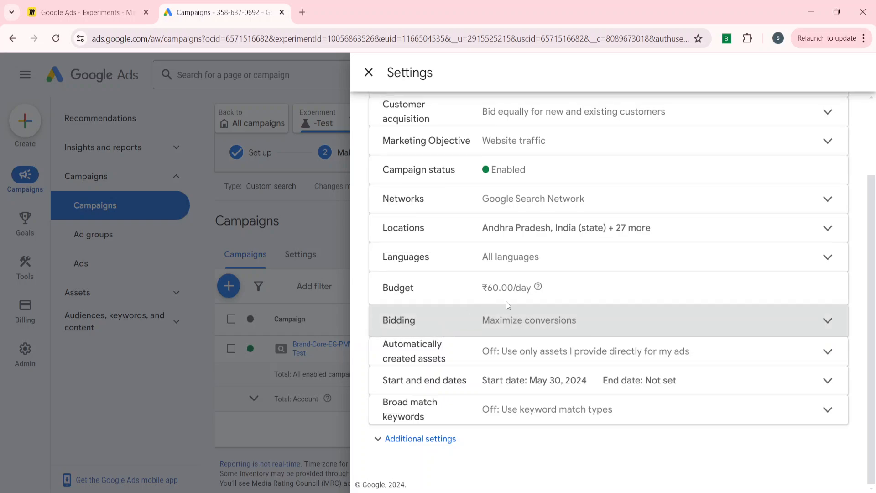
# - Close the trial campaign's settings and open the scheduling page for the experiment
pyautogui.scroll(3, 429, 302)
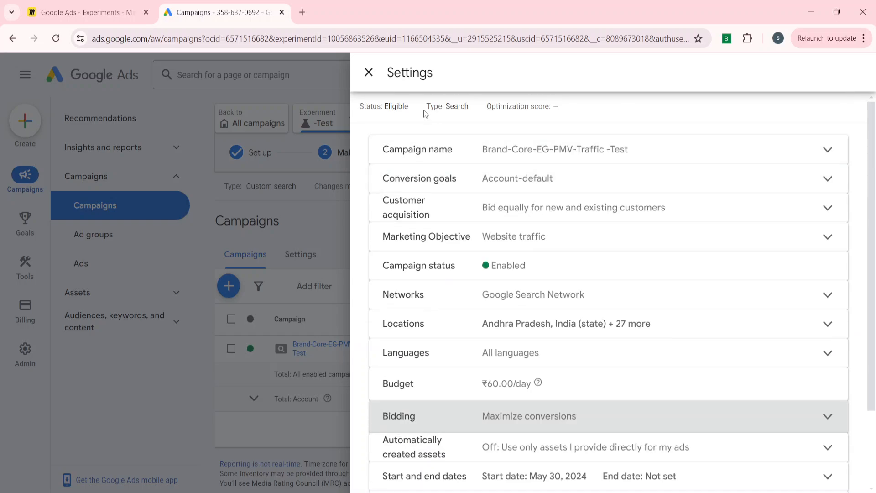
pyautogui.click(374, 83)
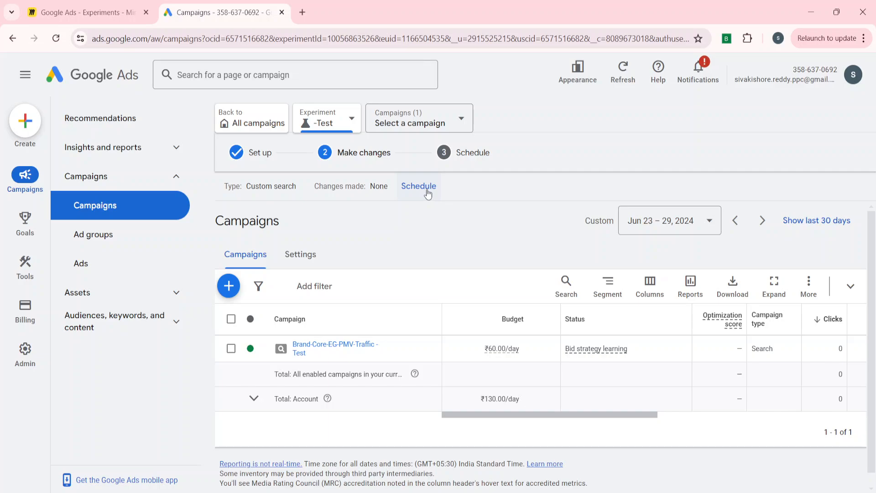
pyautogui.click(424, 188)
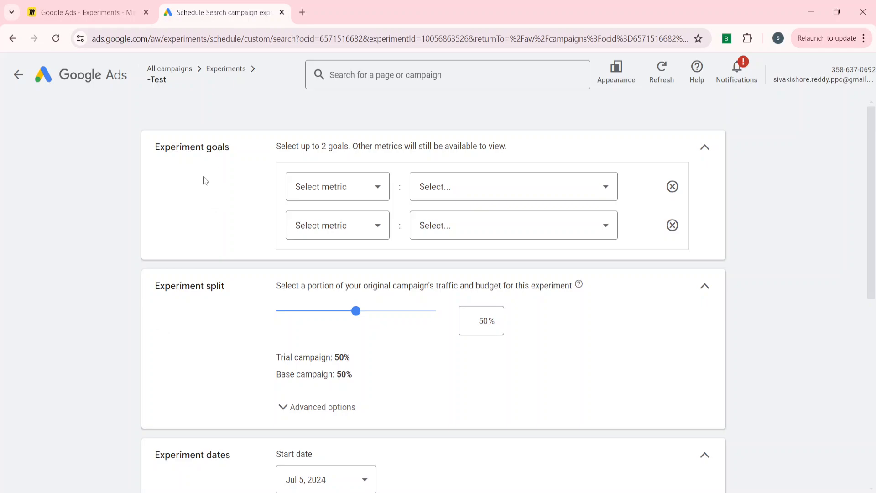
# - Set the first experiment goal to the Conversions metric with an expected Increase
pyautogui.scroll(-1, 157, 323)
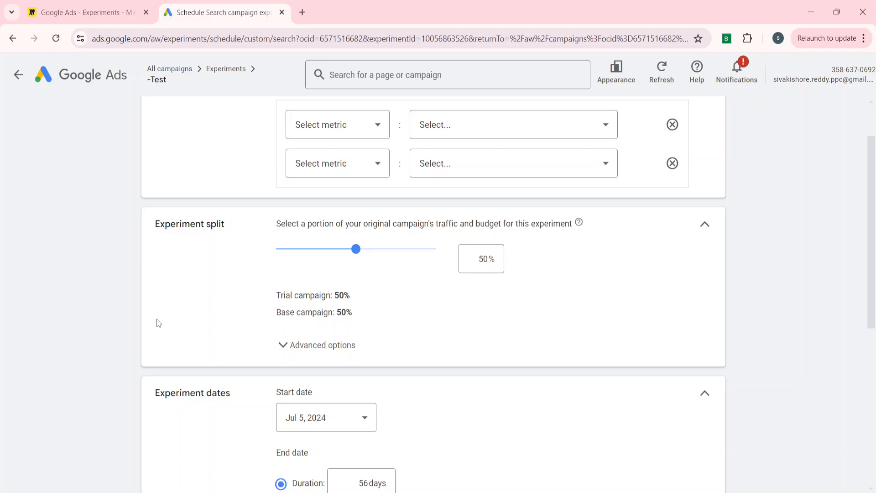
pyautogui.scroll(-2, 159, 323)
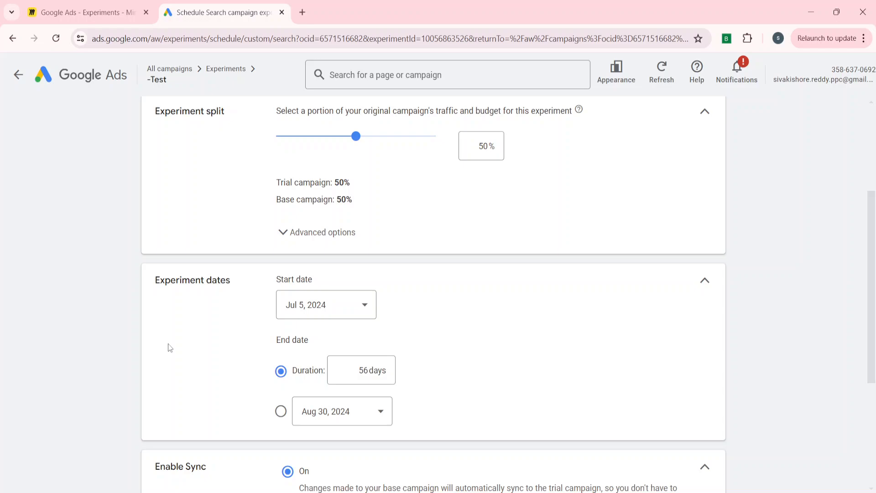
pyautogui.scroll(-3, 170, 348)
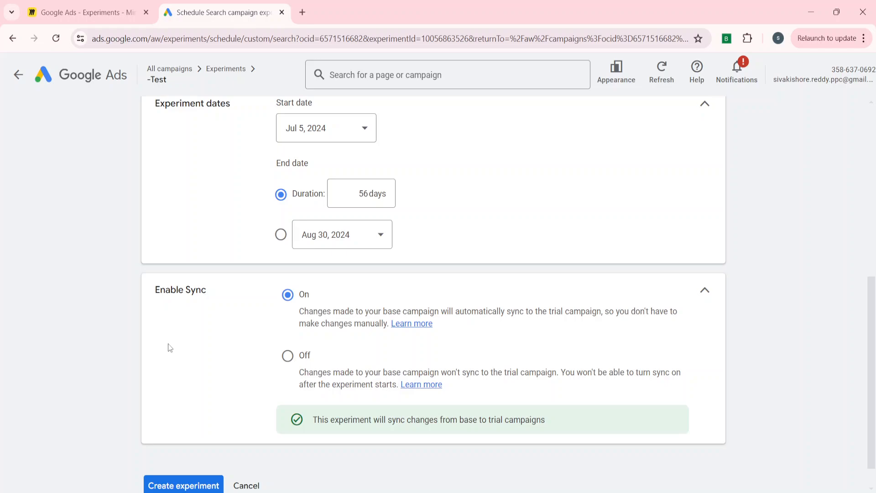
pyautogui.scroll(6, 170, 348)
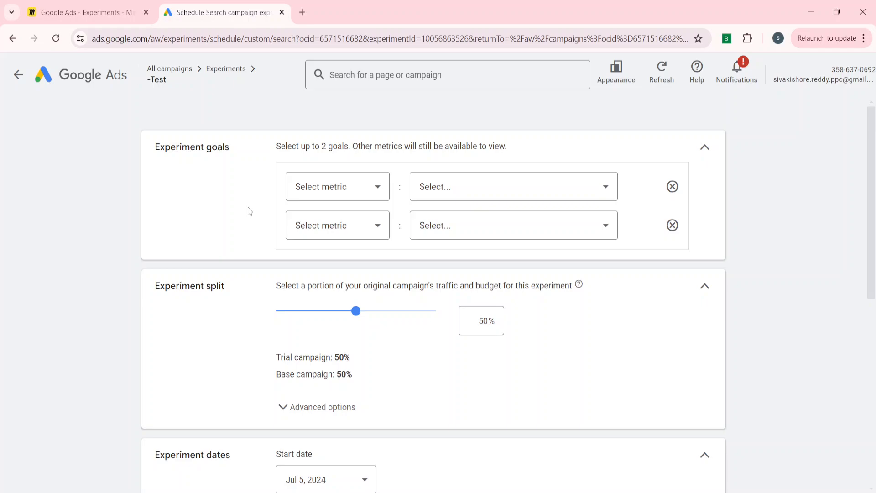
pyautogui.click(338, 187)
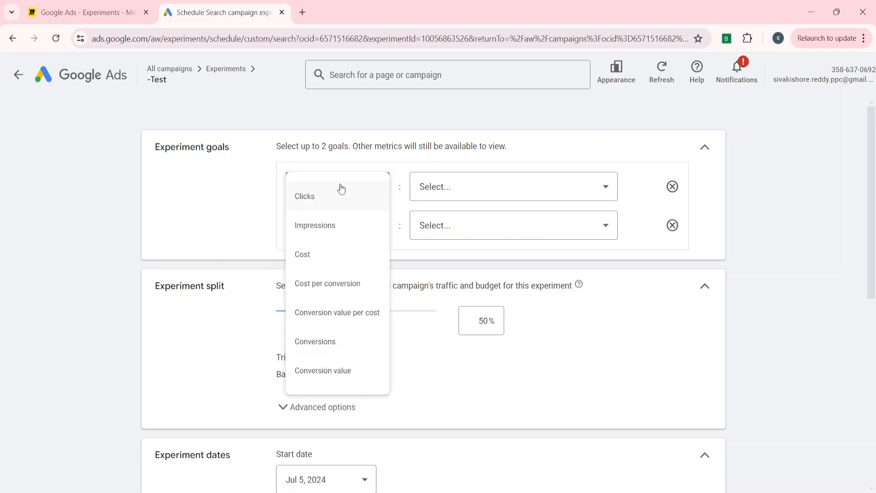
pyautogui.click(315, 343)
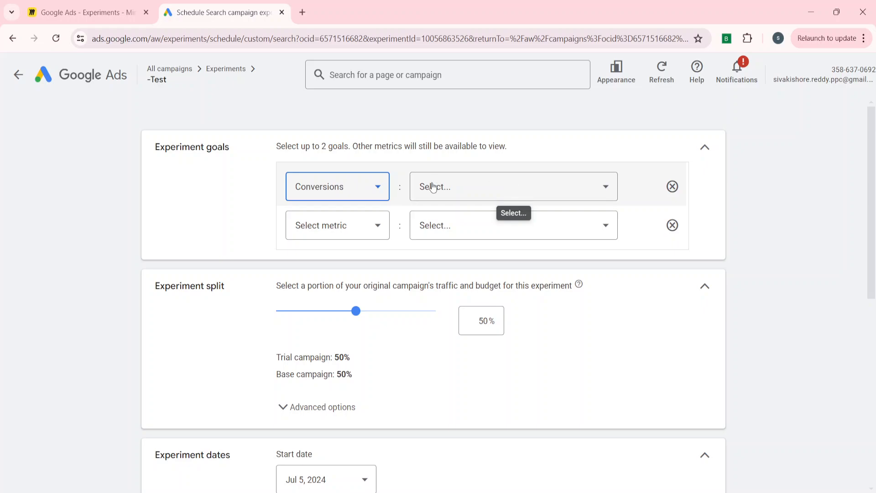
pyautogui.click(492, 185)
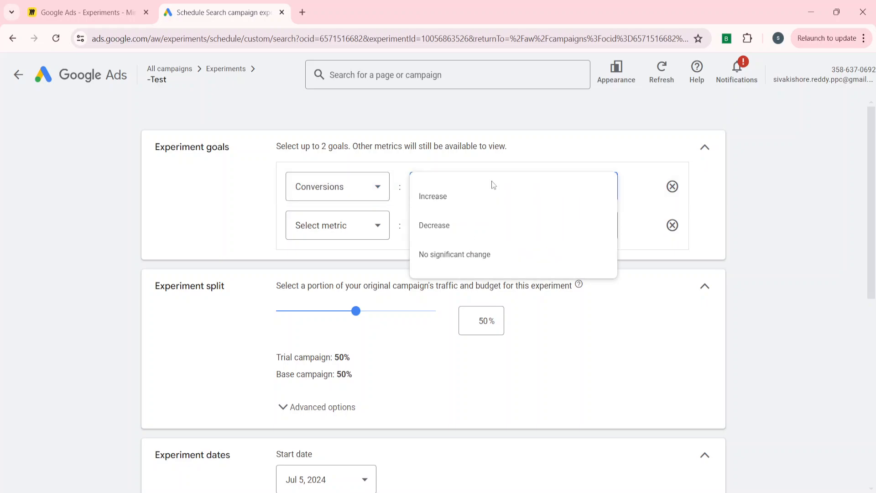
pyautogui.click(451, 199)
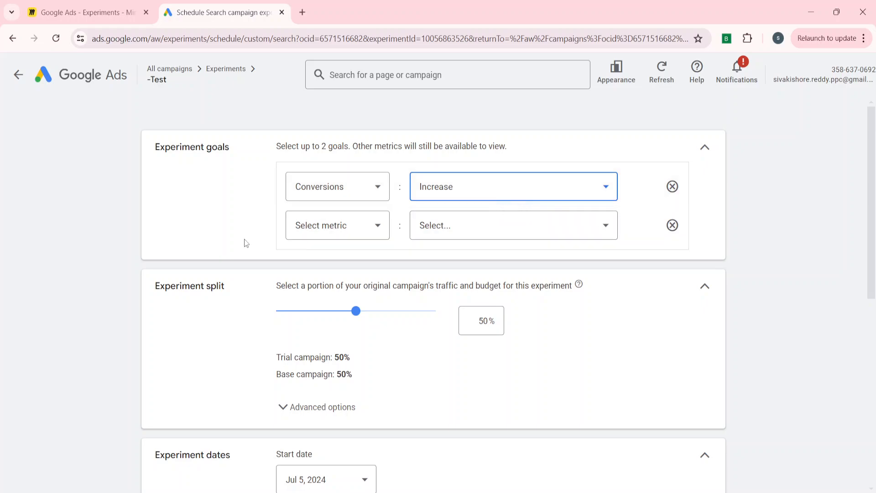
# - Set the second experiment goal to the Cost metric with No significant change
pyautogui.click(327, 225)
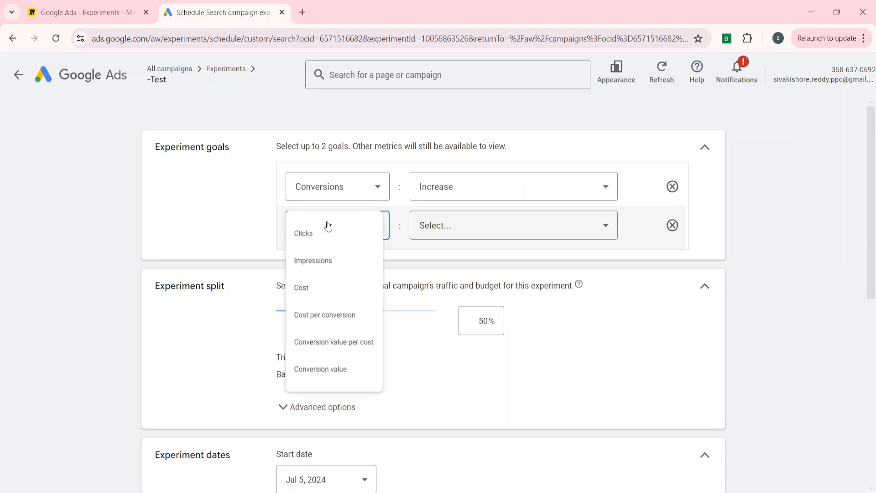
pyautogui.click(306, 293)
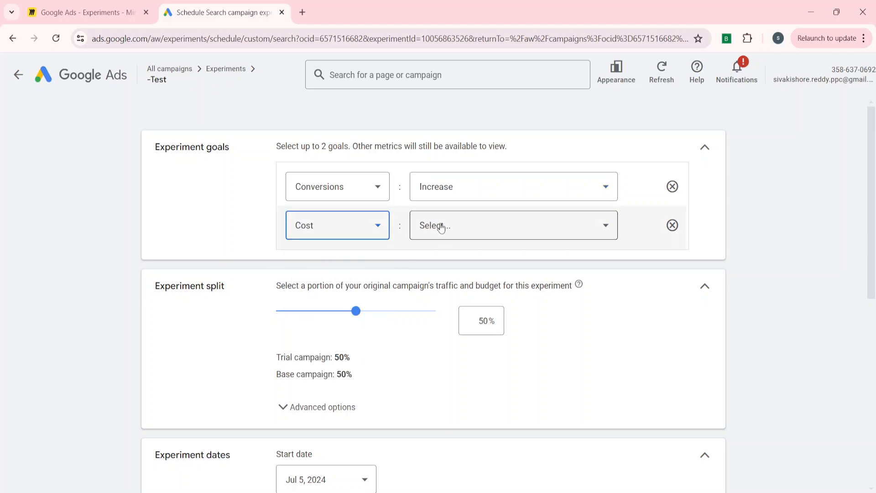
pyautogui.click(484, 225)
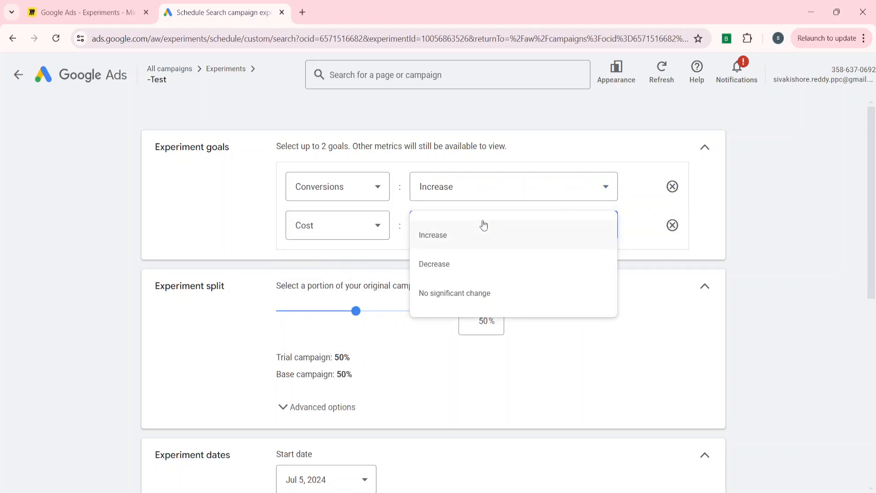
pyautogui.click(453, 304)
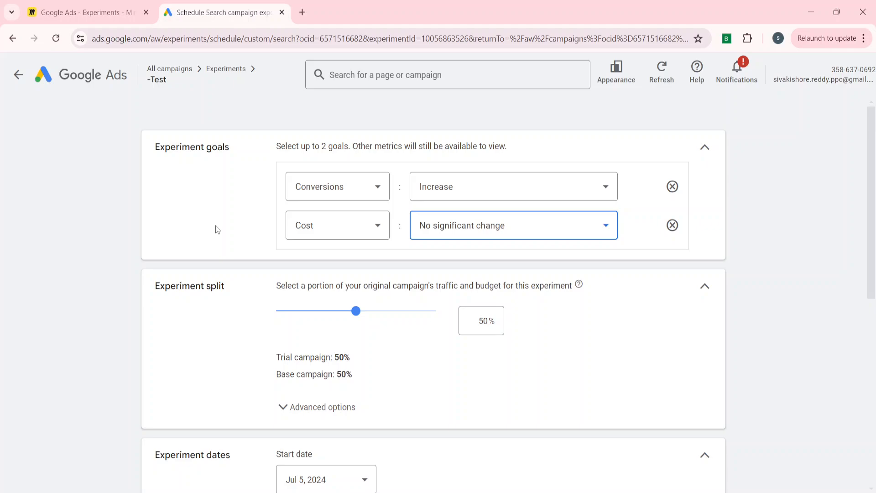
# - Try a 26% trial campaign share in the experiment split and return it to 50%
pyautogui.scroll(-1, 195, 349)
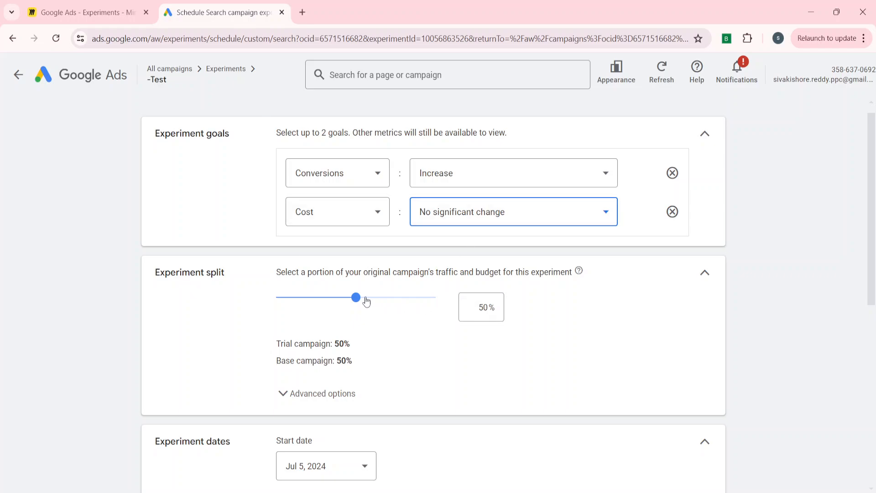
pyautogui.moveTo(356, 297); pyautogui.dragTo(316, 297)
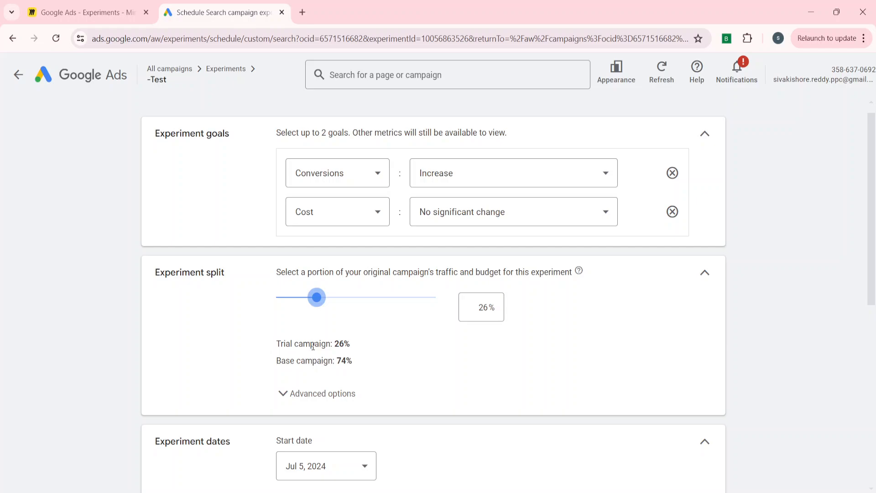
pyautogui.moveTo(316, 297)
pyautogui.mouseDown()
pyautogui.moveTo(330, 300)
pyautogui.moveTo(324, 304)
pyautogui.mouseUp()
pyautogui.moveTo(325, 298); pyautogui.dragTo(358, 303)
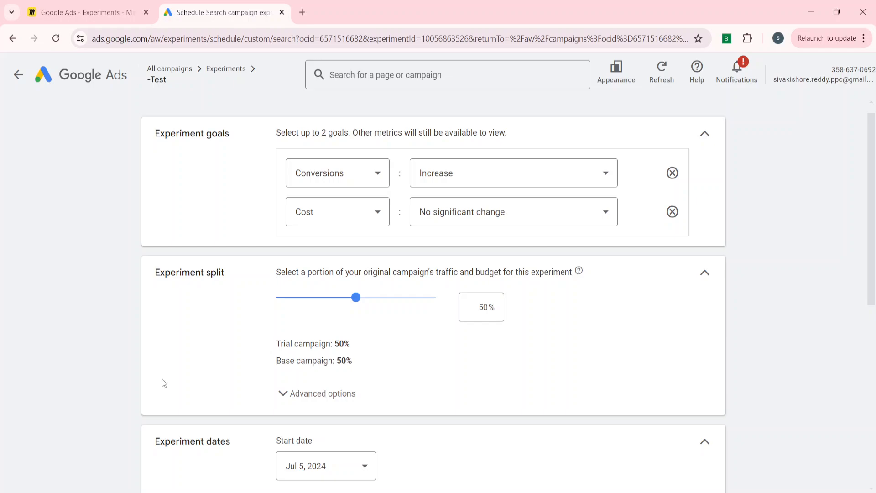
# - Try the Search-based option in the advanced experiment split options and switch back to Cookie-based
pyautogui.scroll(-2, 186, 347)
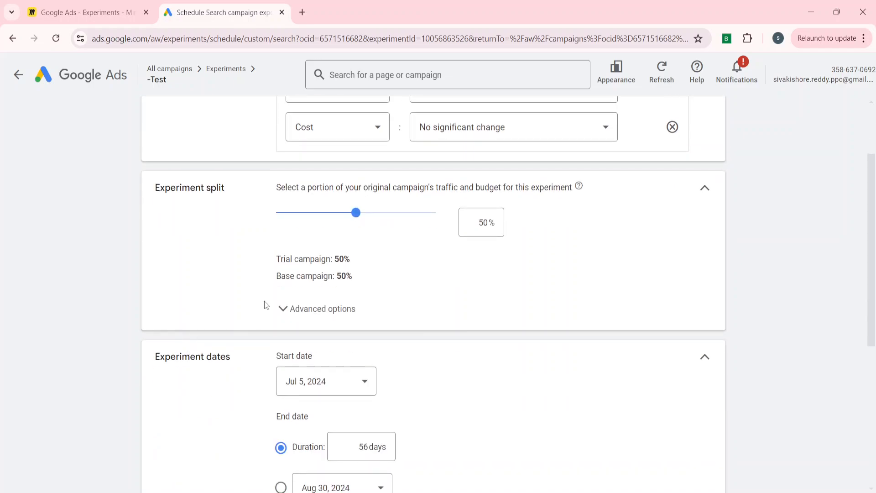
pyautogui.click(283, 308)
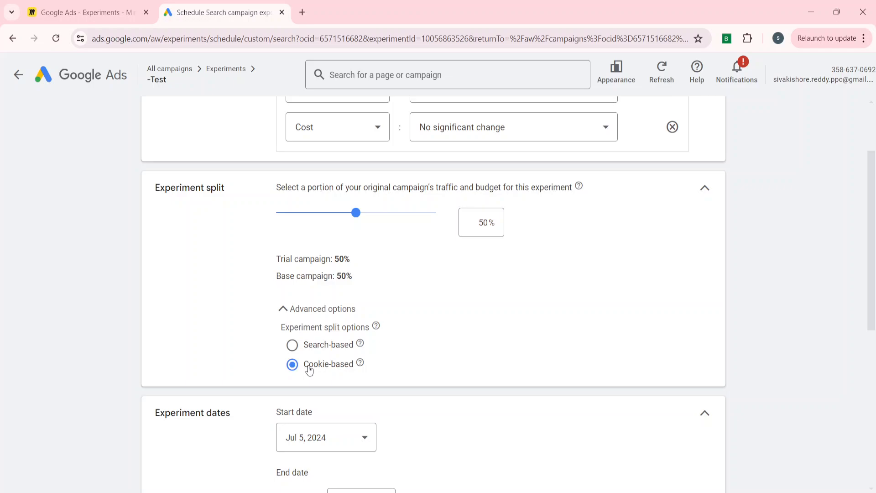
pyautogui.click(292, 347)
pyautogui.scroll(-1, 222, 356)
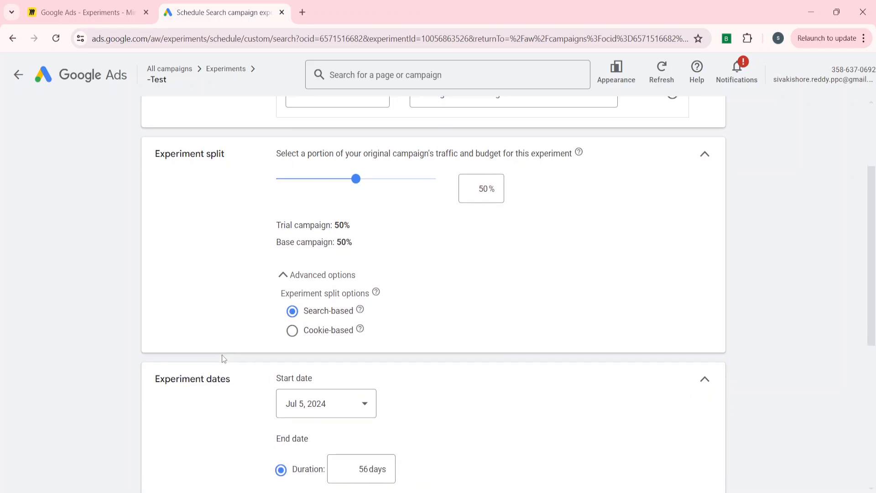
pyautogui.click(315, 338)
# - Set the experiment's duration to 84 days
pyautogui.scroll(-2, 138, 396)
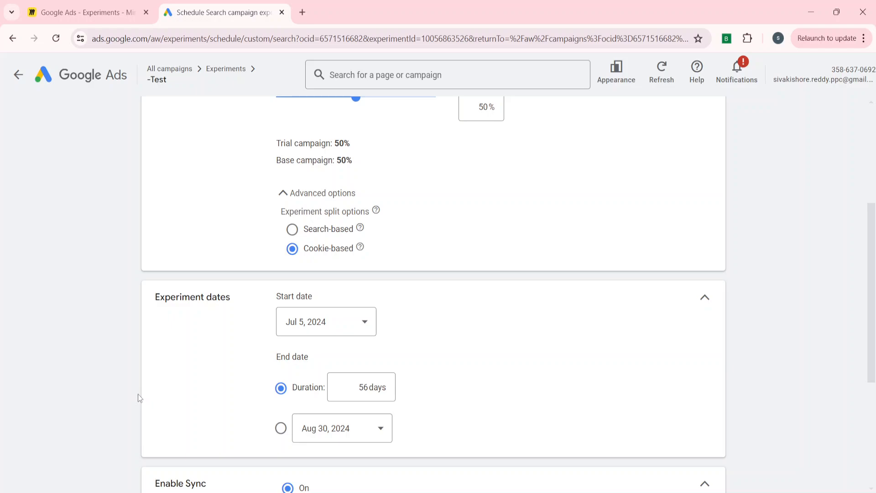
pyautogui.click(364, 387)
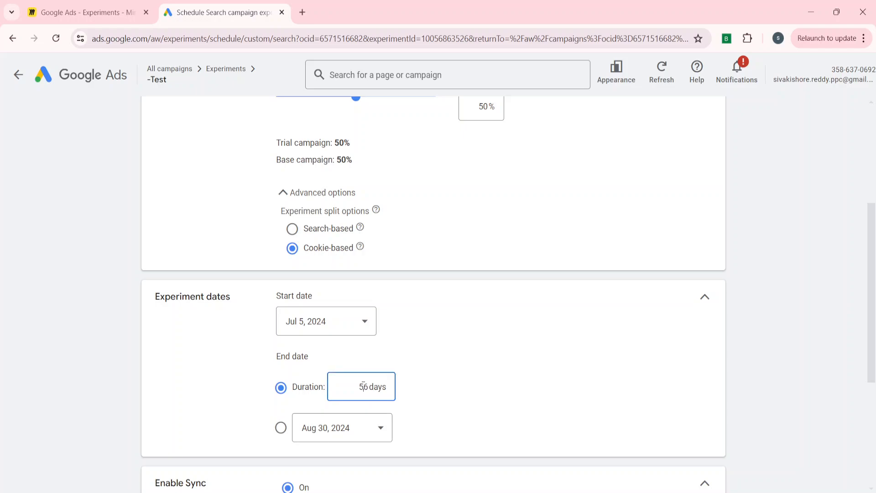
pyautogui.scroll(-1, 364, 387)
pyautogui.press('BackSpace')
pyautogui.press('BackSpace')
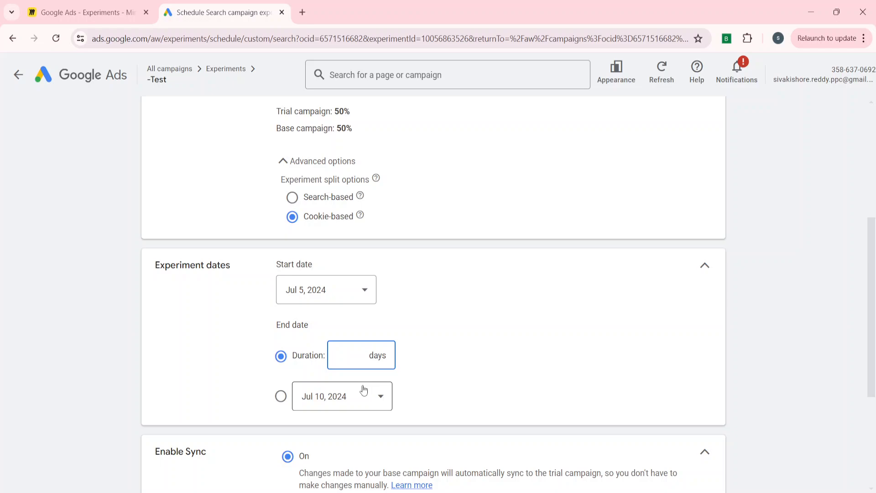
pyautogui.write('84')
pyautogui.click(451, 406)
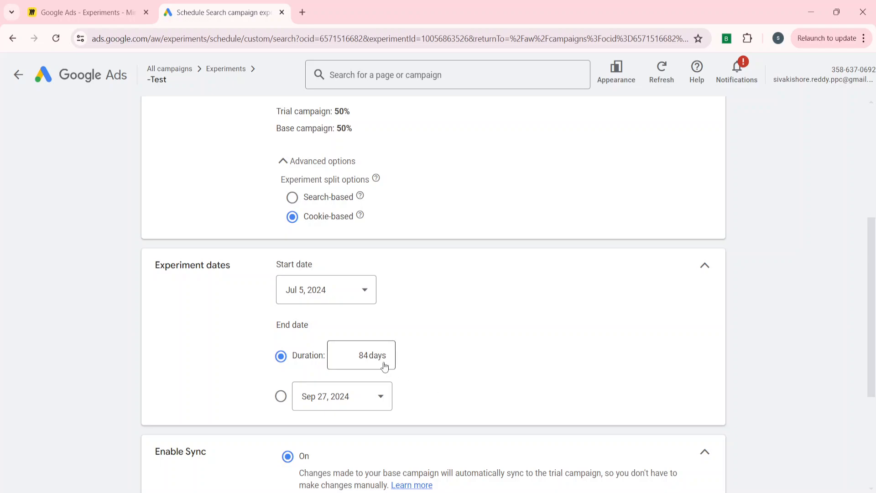
# - Try an experiment duration of 85 days and change it back to 84 days
pyautogui.click(366, 352)
pyautogui.press('Delete')
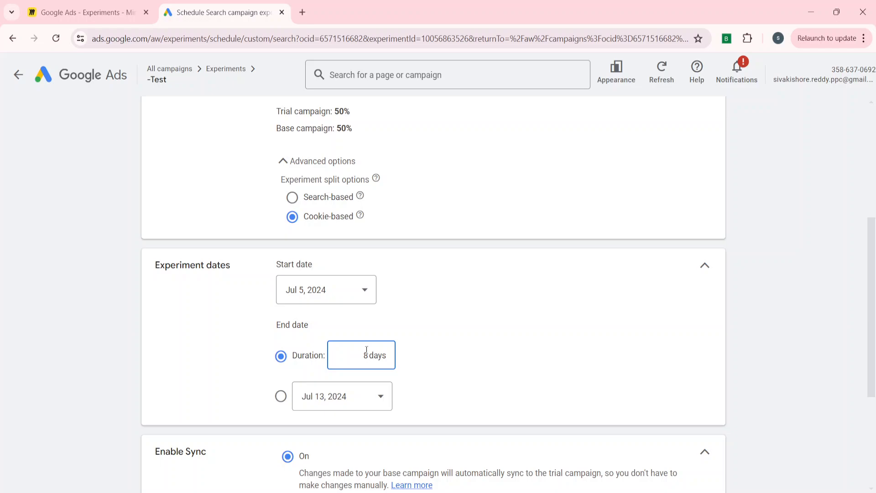
pyautogui.write('5')
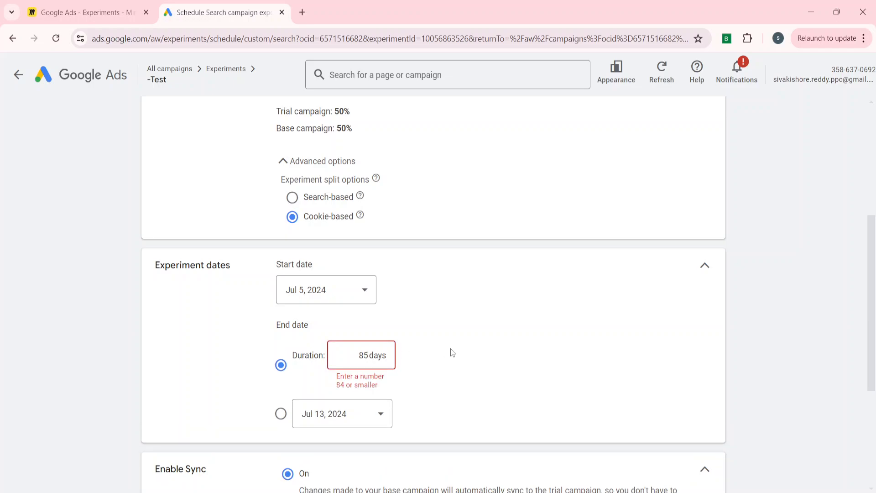
pyautogui.press('BackSpace')
pyautogui.write('4')
pyautogui.click(233, 339)
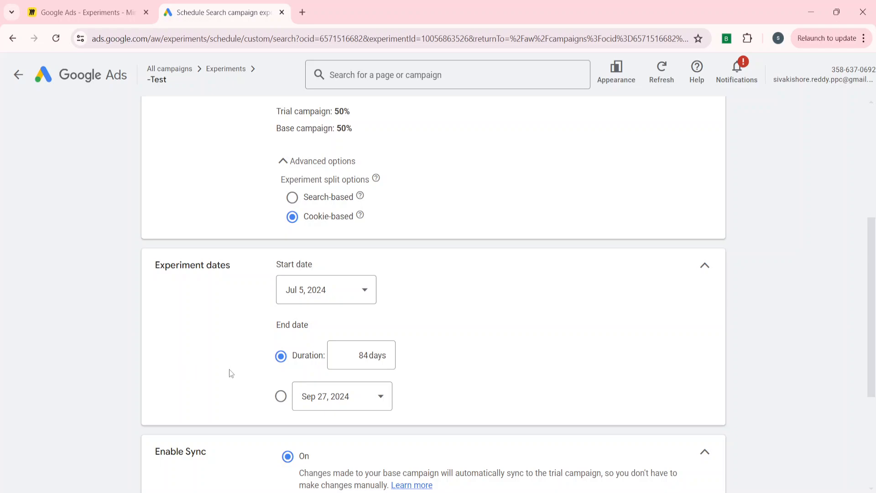
# - Set the experiment's duration to 30 days
pyautogui.click(369, 353)
pyautogui.press('BackSpace')
pyautogui.press('BackSpace')
pyautogui.write('30')
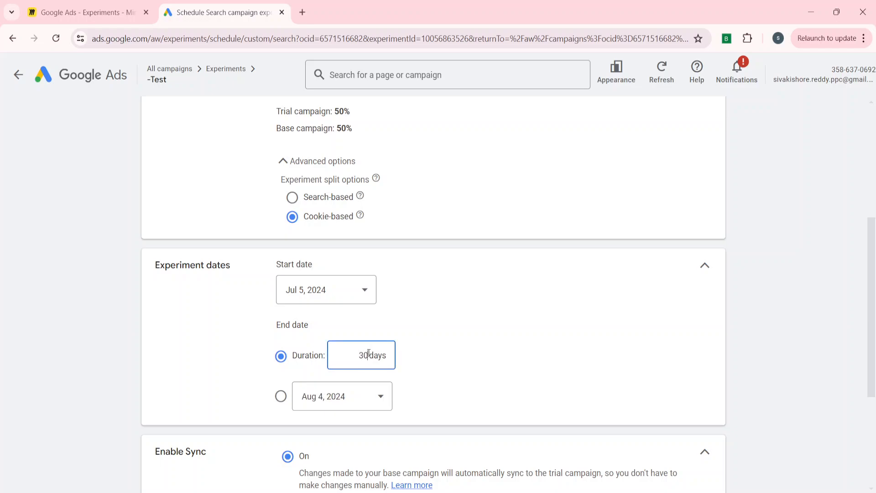
pyautogui.click(208, 387)
# - Try turning sync between the base and trial campaigns off and set it back to On
pyautogui.scroll(-3, 212, 339)
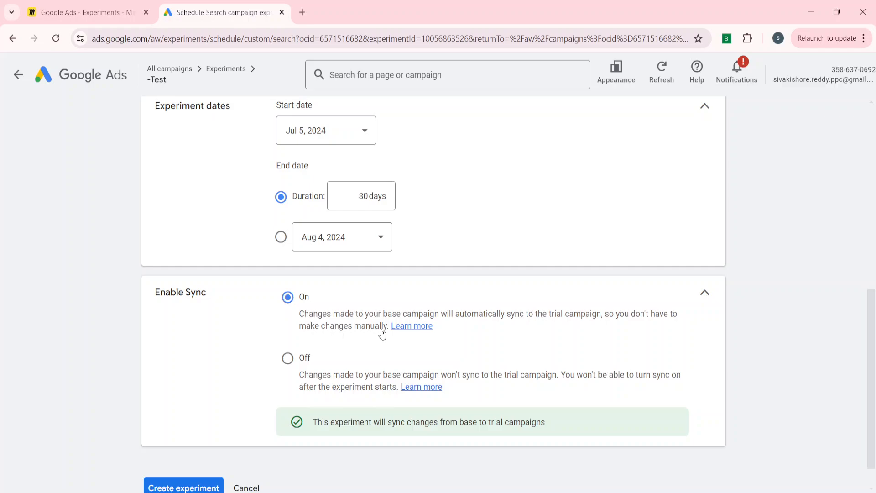
pyautogui.click(287, 358)
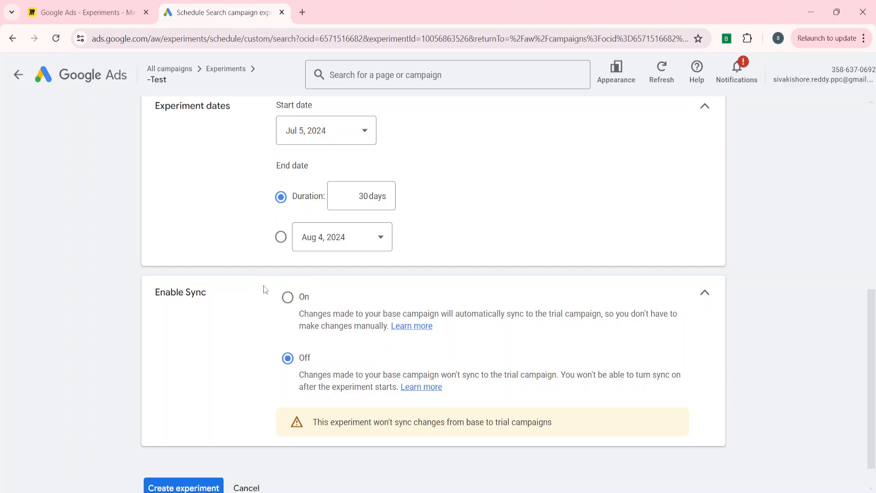
pyautogui.click(287, 298)
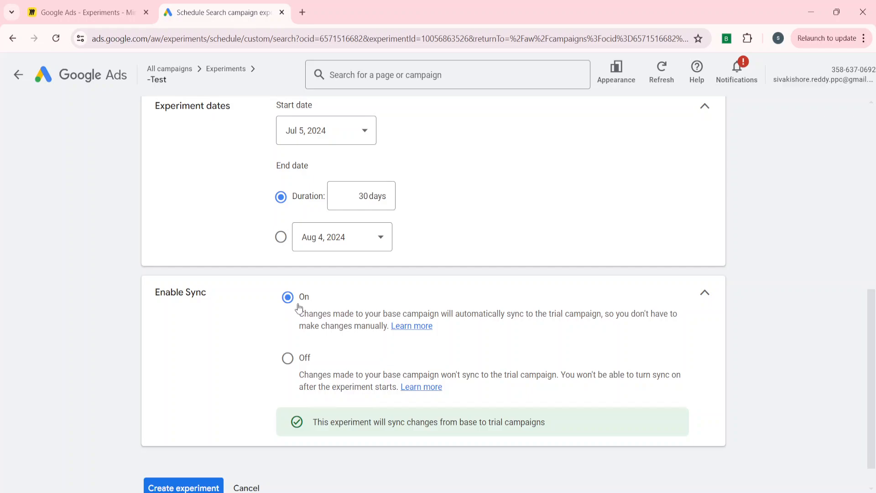
pyautogui.click(291, 365)
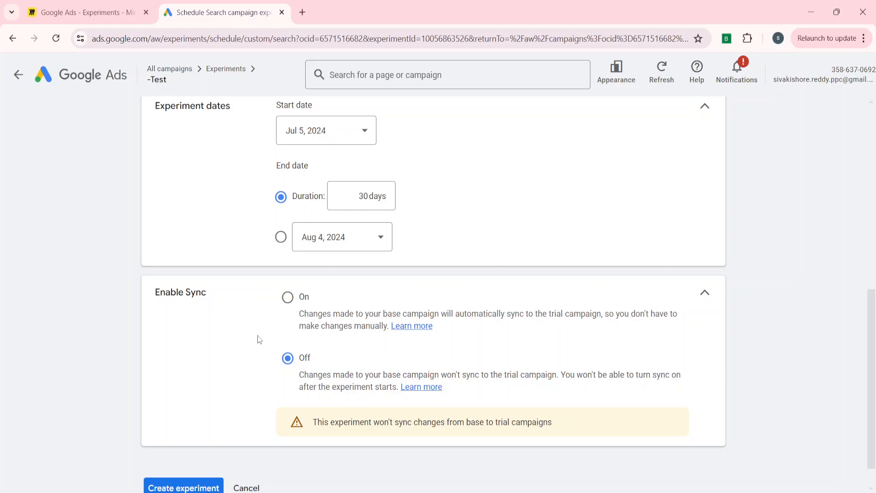
pyautogui.click(300, 301)
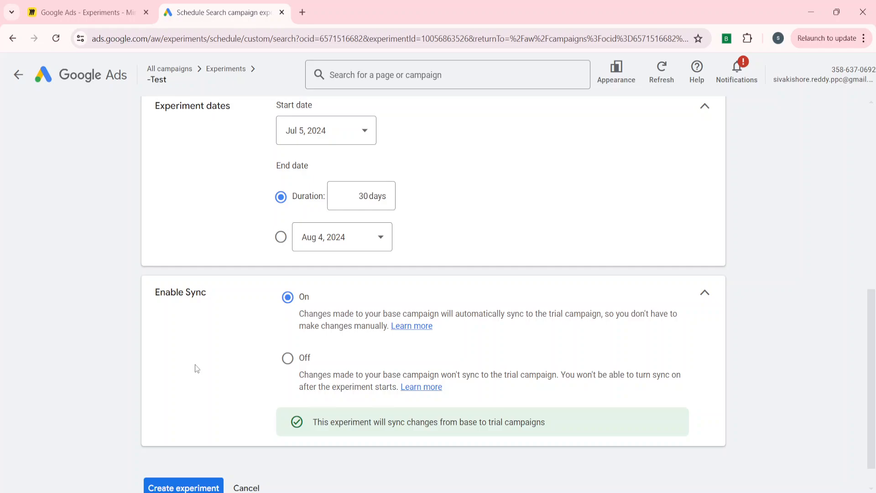
# - Review the experiment's goals, traffic split, dates and sync settings down to the end of the scheduling page
pyautogui.scroll(10, 195, 365)
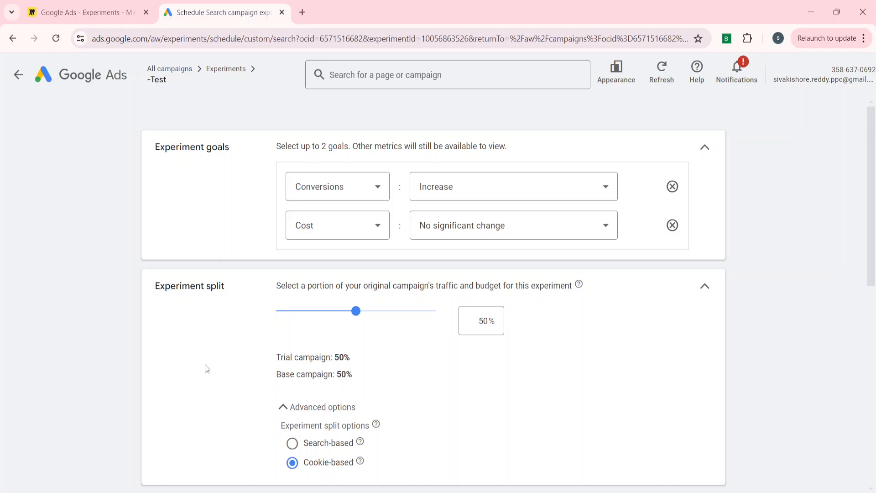
pyautogui.scroll(-10, 176, 395)
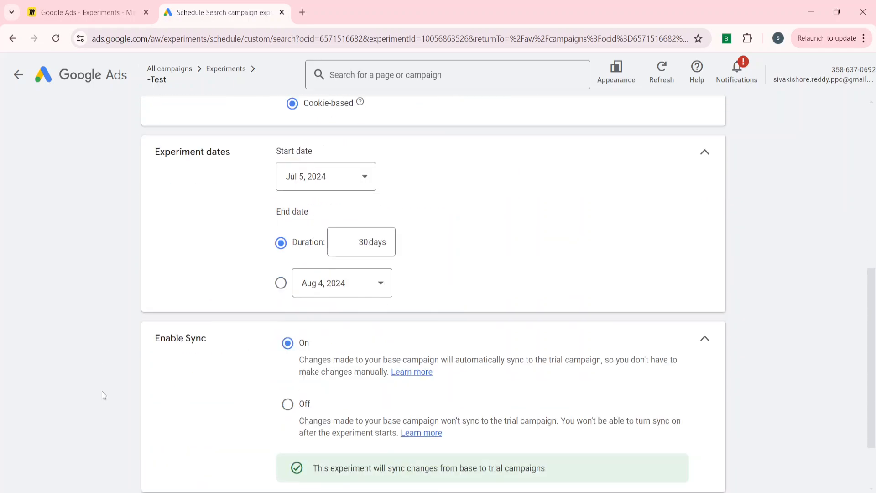
pyautogui.scroll(10, 87, 355)
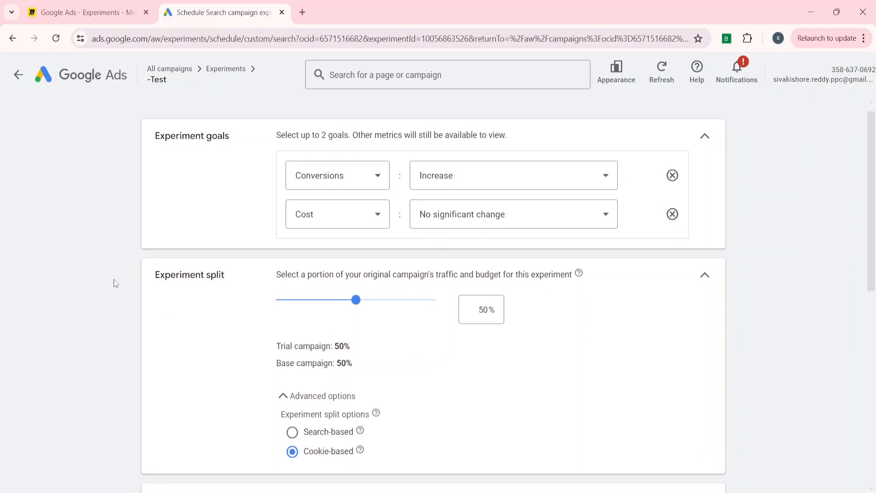
pyautogui.scroll(-10, 114, 279)
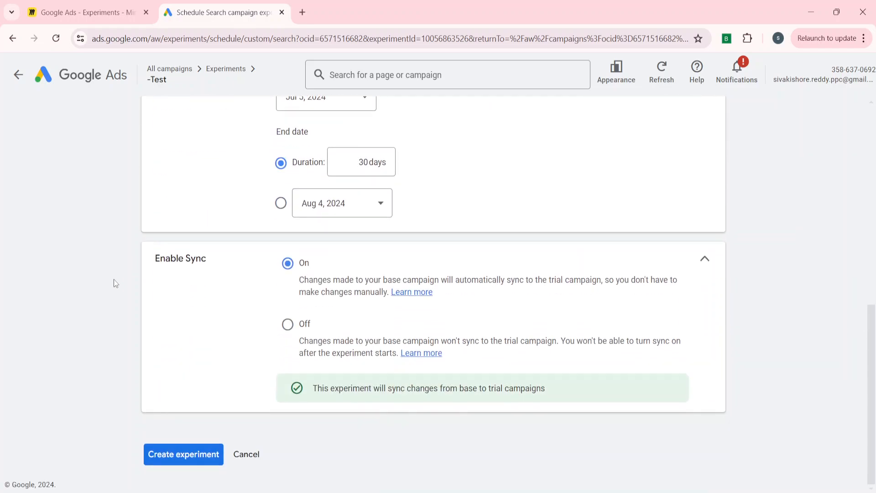
# - Create the scheduled experiment, refresh the experiments list and check the -Test entry and its description among the custom experiments
pyautogui.click(165, 456)
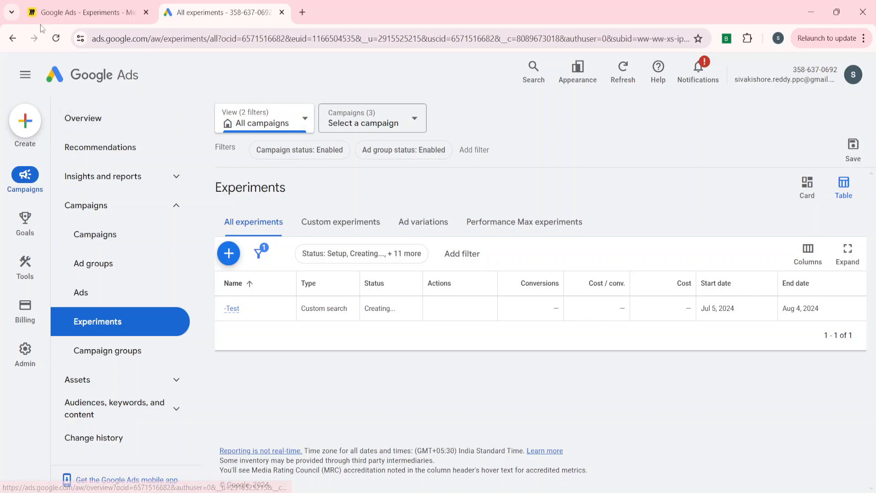
pyautogui.click(57, 41)
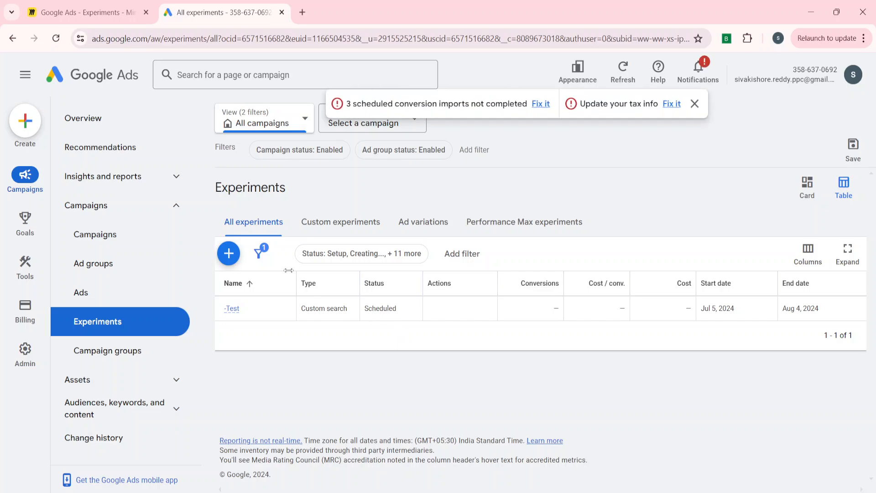
pyautogui.click(361, 234)
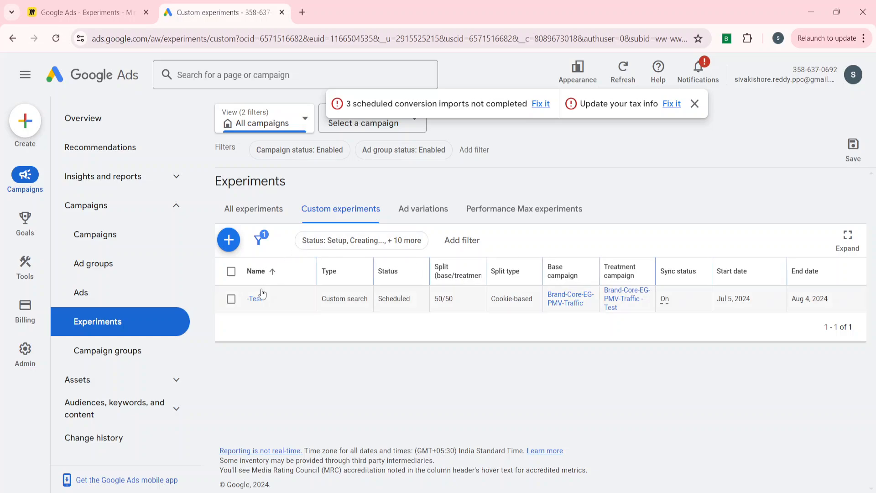
pyautogui.moveTo(256, 303)
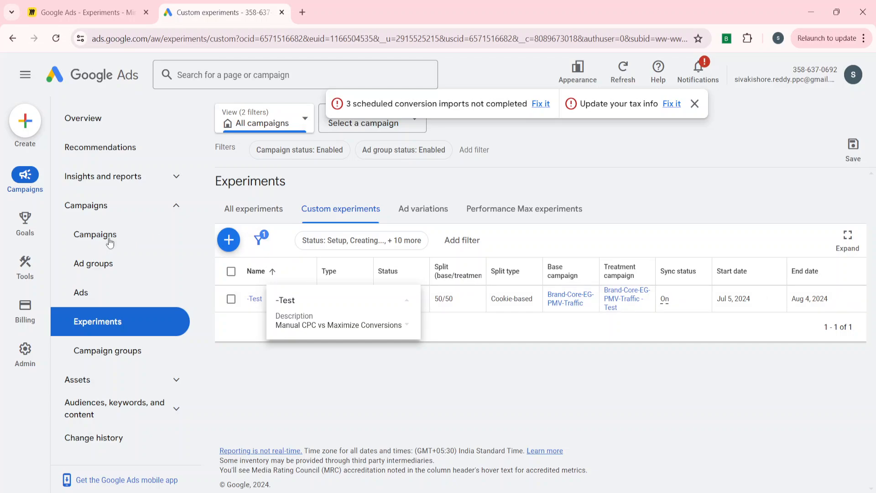
# - Open the campaigns list and compare the bid strategy types of the base campaign and its -Test trial campaign
pyautogui.click(106, 241)
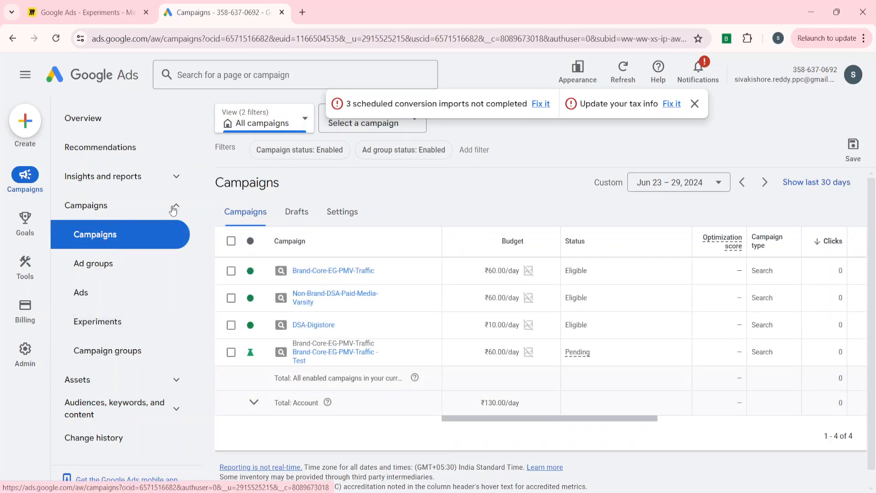
pyautogui.click(173, 207)
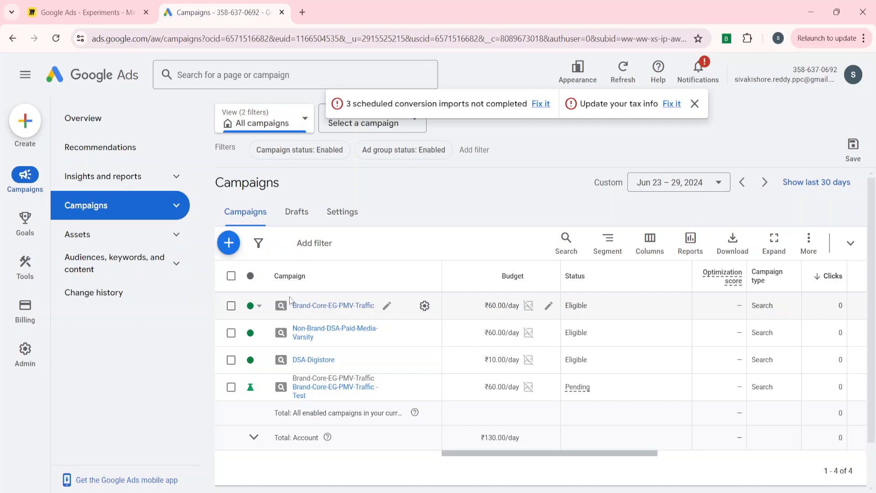
pyautogui.click(175, 206)
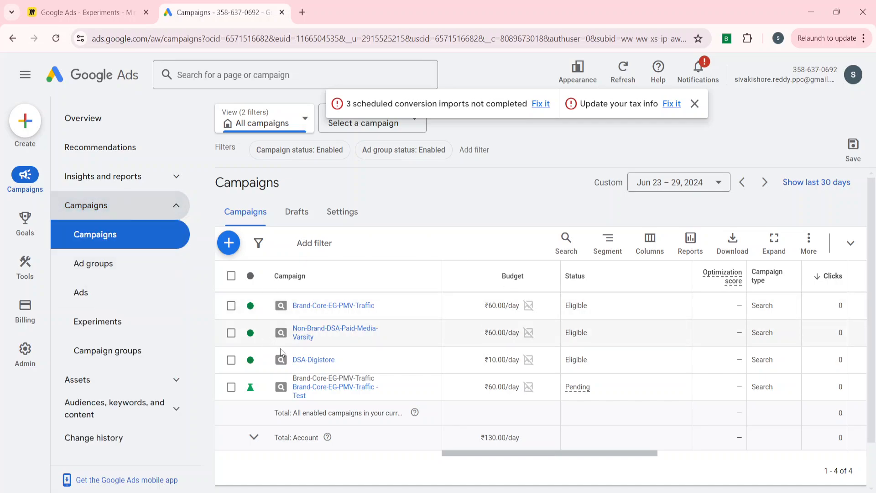
pyautogui.hscroll(7, 661, 369)
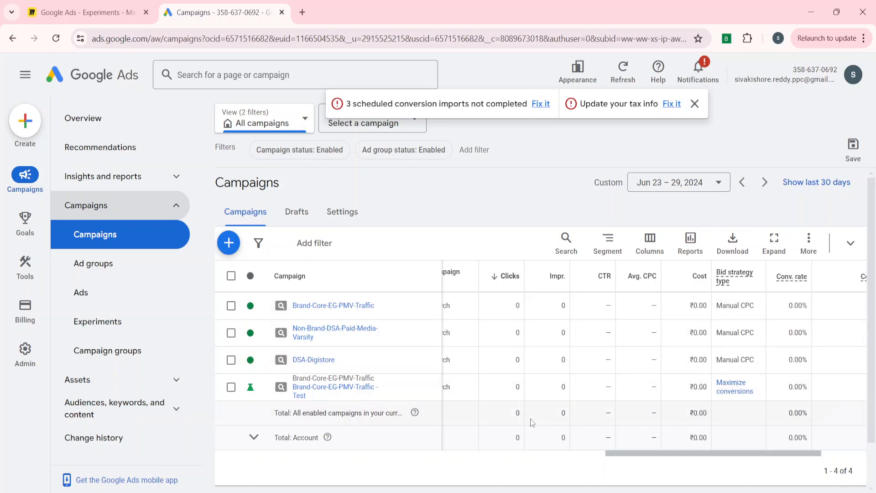
pyautogui.hscroll(-7, 506, 346)
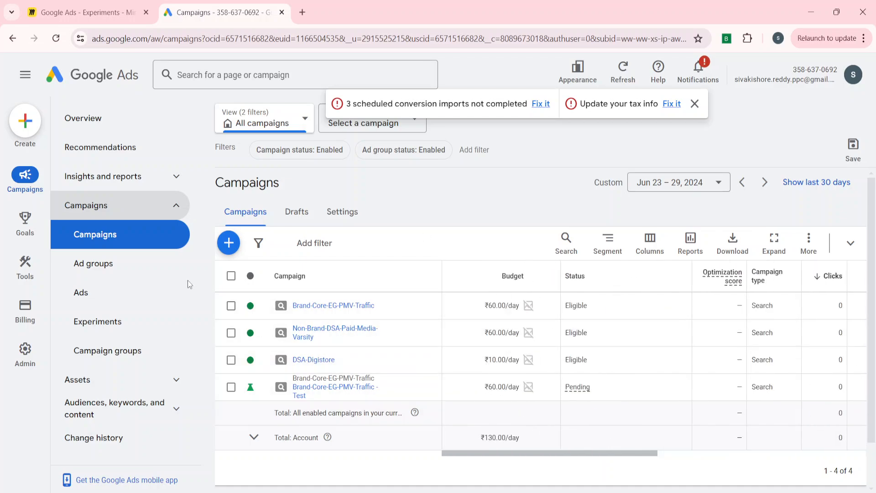
# - Return to the experiments list, dismiss the account alerts and open the overview of the -Test experiment
pyautogui.click(117, 321)
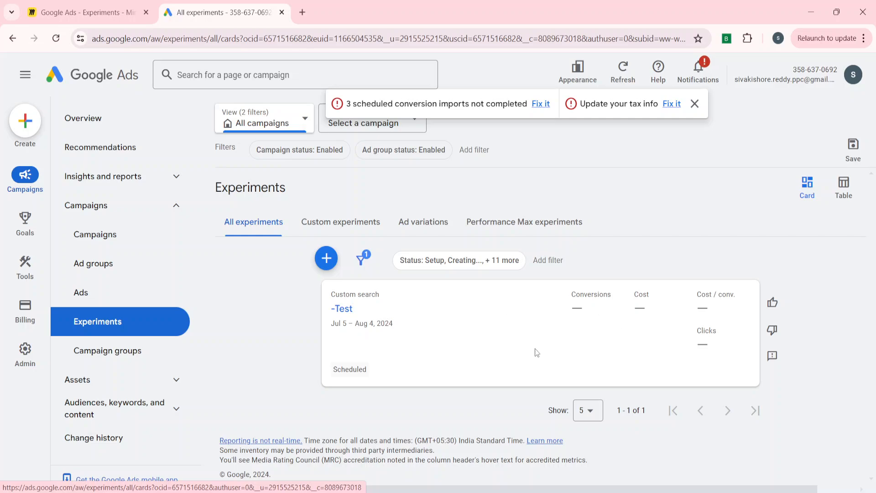
pyautogui.click(694, 103)
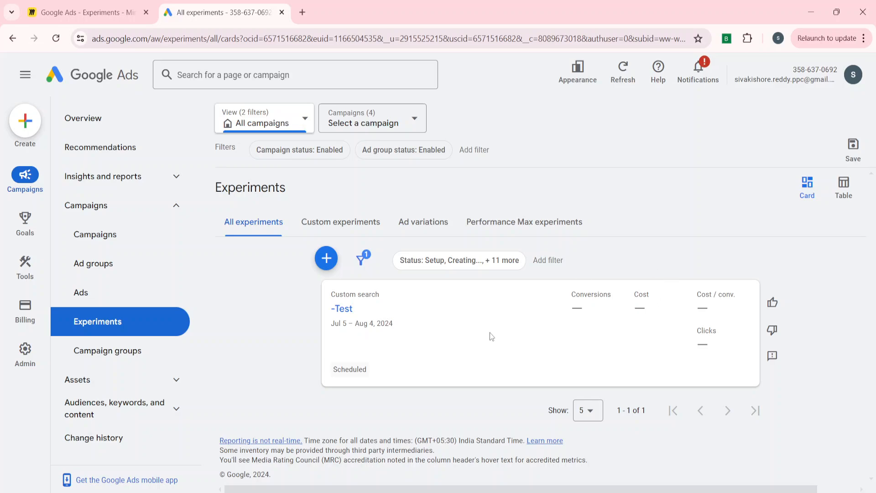
pyautogui.click(346, 310)
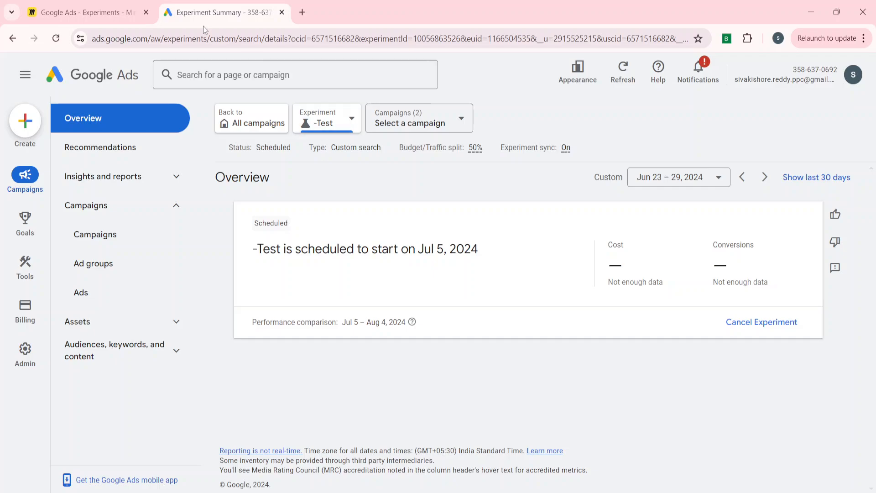
# - Switch to the Miro board and examine the sample results table comparing the Base and Trial arms
pyautogui.click(130, 4)
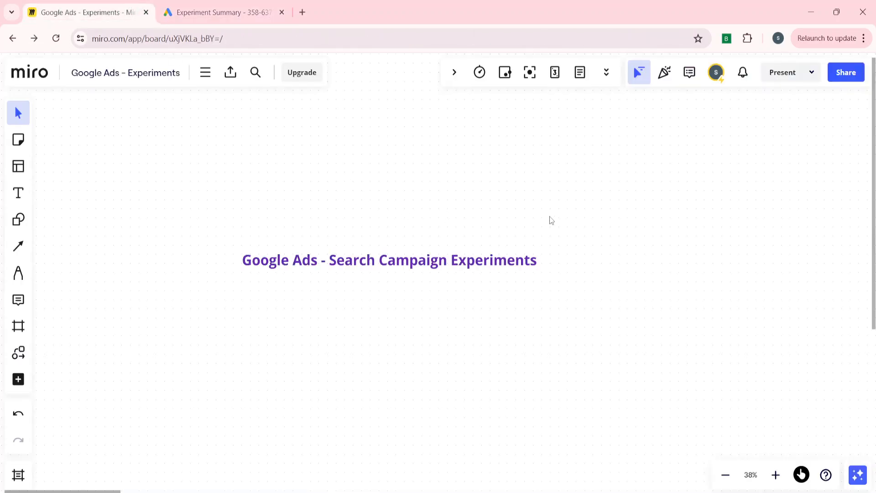
pyautogui.hscroll(10, 552, 220)
pyautogui.hscroll(12, 551, 221)
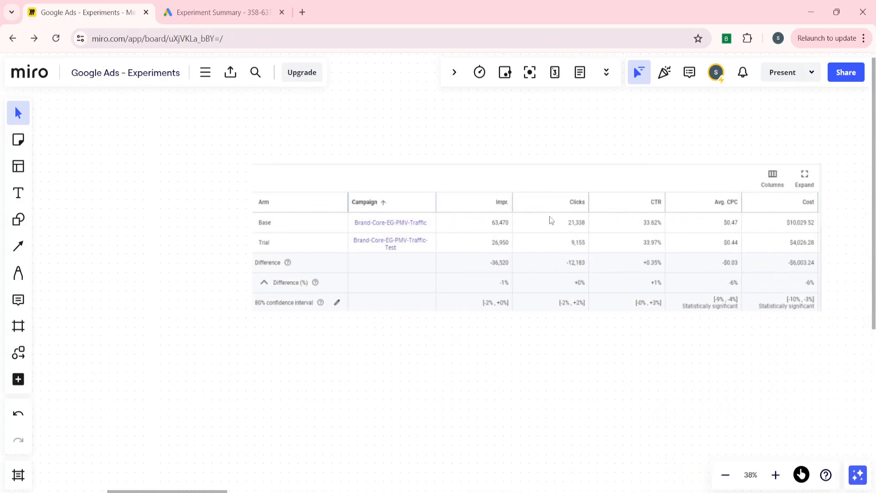
pyautogui.hscroll(-5, 552, 220)
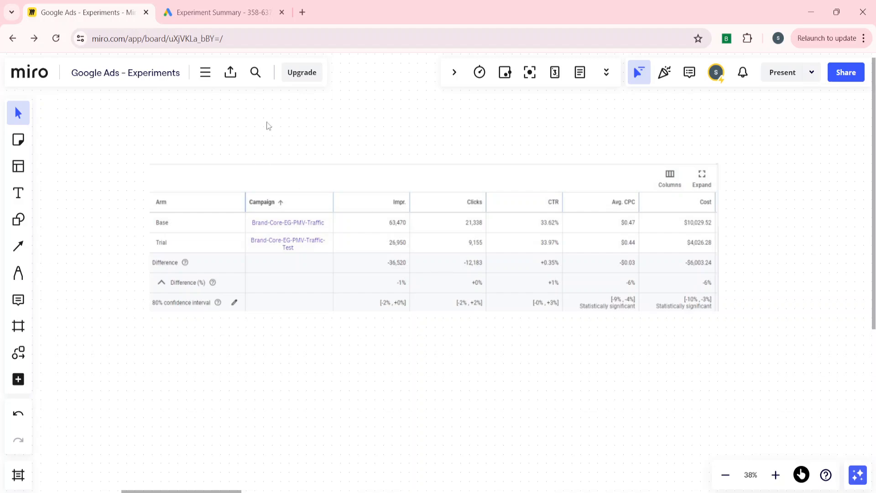
# - Check the -Test overview in Google Ads, then examine the differences and confidence intervals in the sample results table in Miro
pyautogui.click(204, 4)
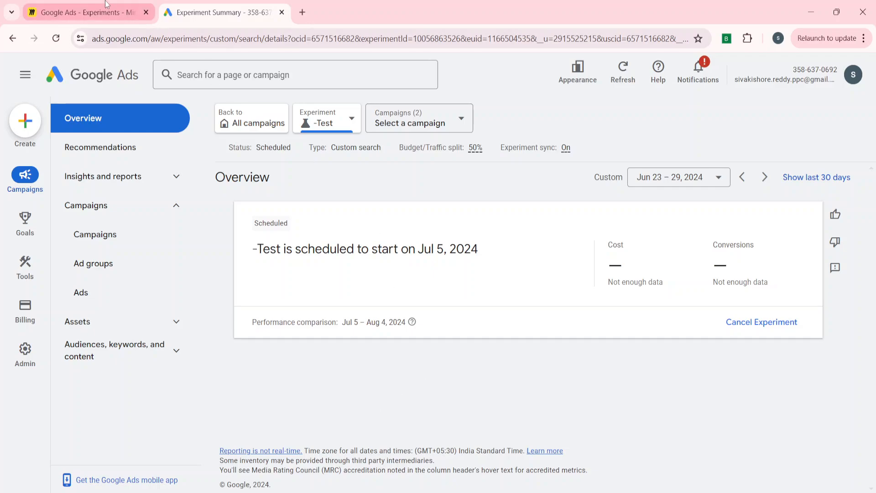
pyautogui.click(87, 12)
pyautogui.click(317, 260)
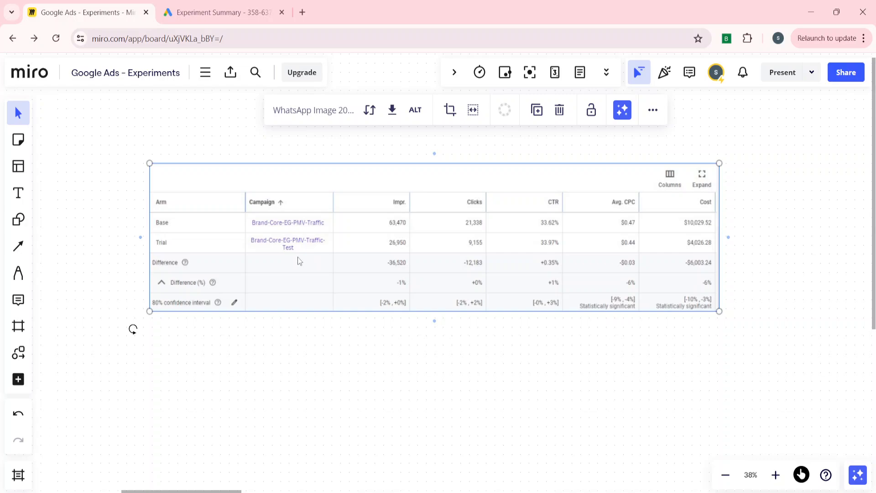
pyautogui.click(443, 404)
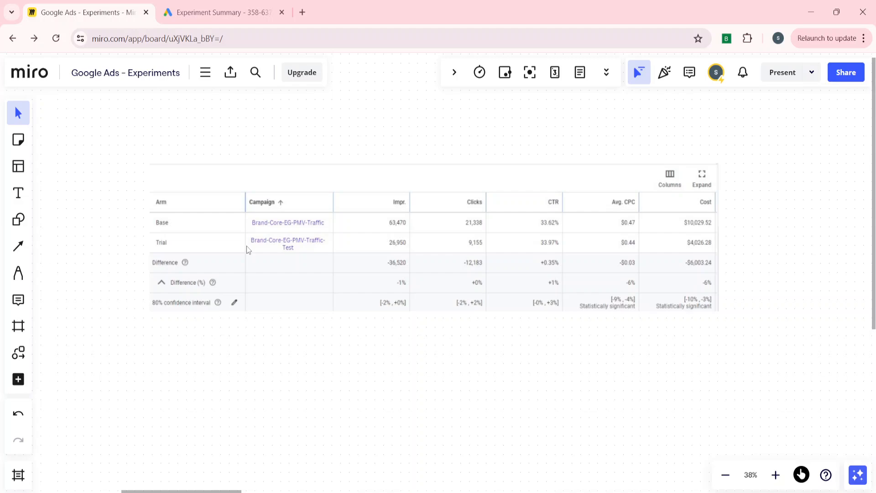
pyautogui.click(335, 259)
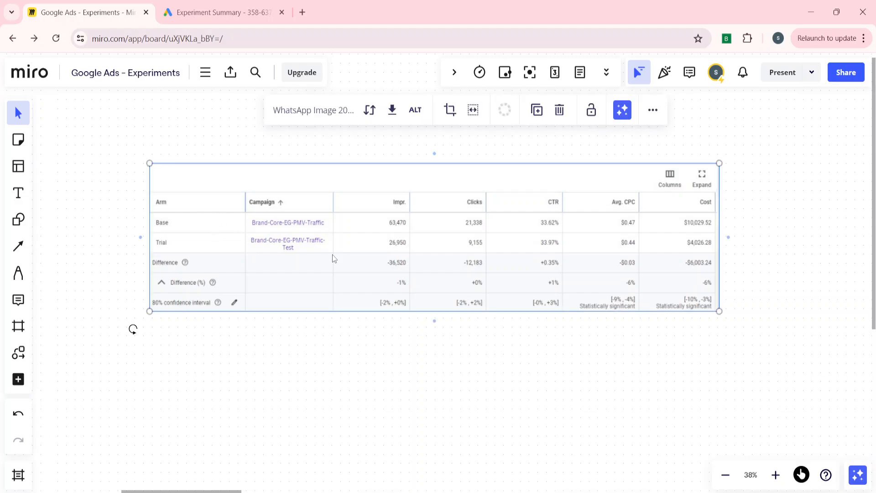
pyautogui.hscroll(10, 332, 256)
# - Revisit the Google Ads experiment overview, then examine the sample in-progress summary with its Apply Experiment and End Experiment options in Miro
pyautogui.click(242, 5)
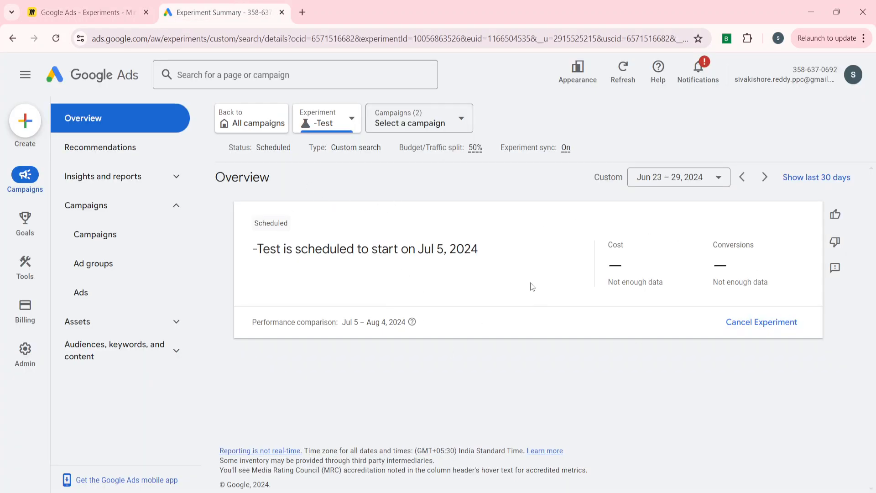
pyautogui.click(127, 9)
pyautogui.hscroll(8, 486, 309)
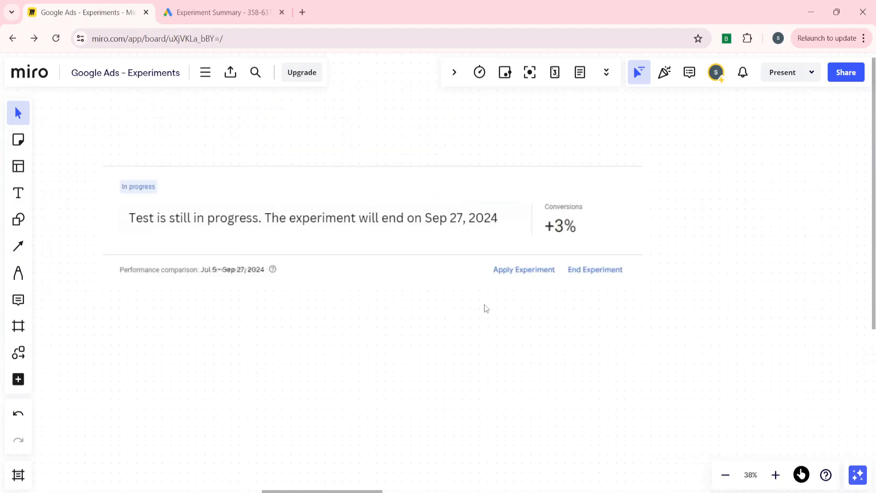
pyautogui.click(411, 222)
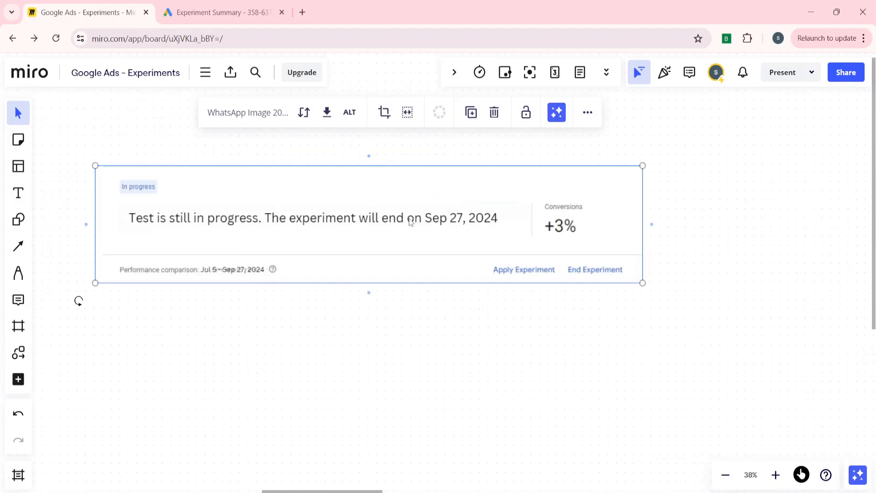
pyautogui.hscroll(-4, 268, 313)
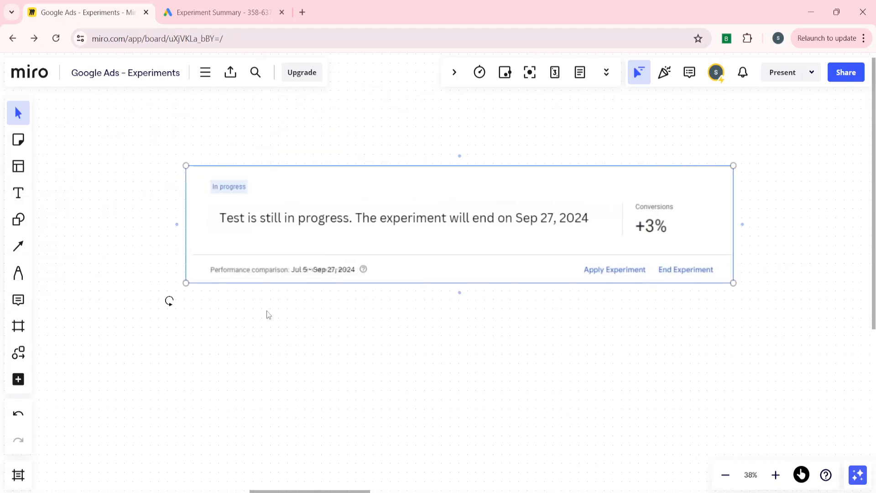
pyautogui.click(377, 308)
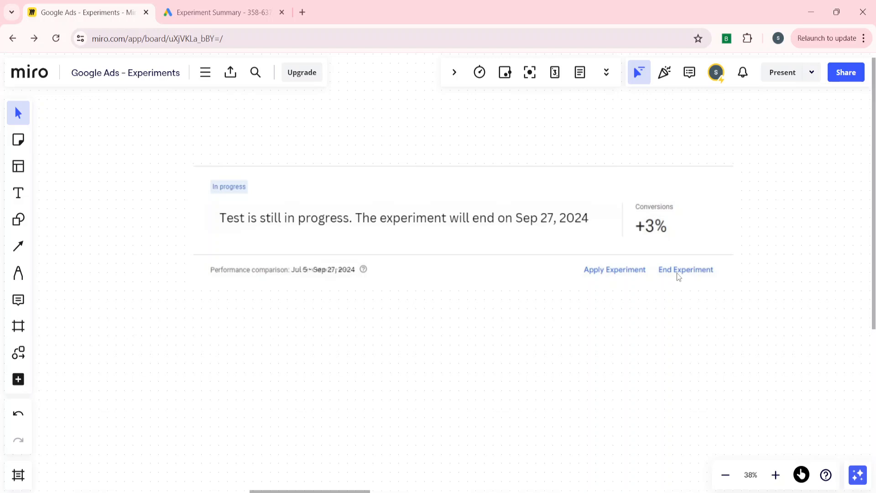
# - Glance at the scheduled experiment in Google Ads and go back to the Base versus Trial results table on the Miro board
pyautogui.click(251, 9)
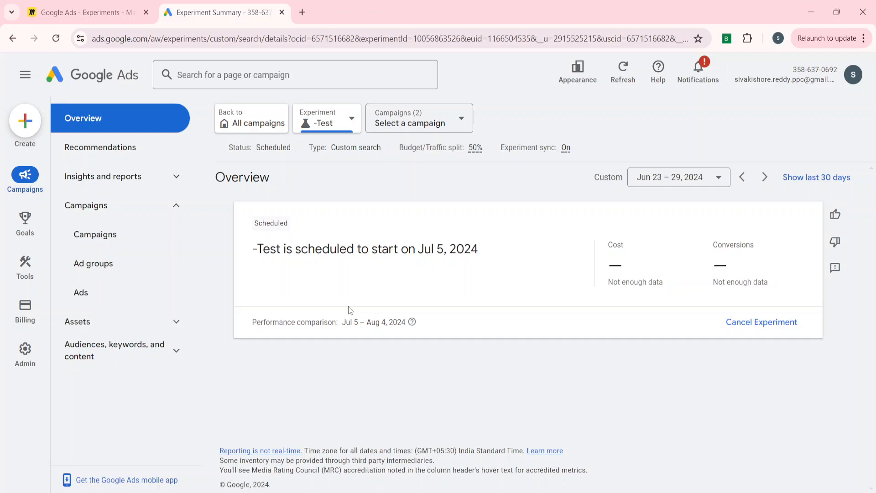
pyautogui.click(84, 12)
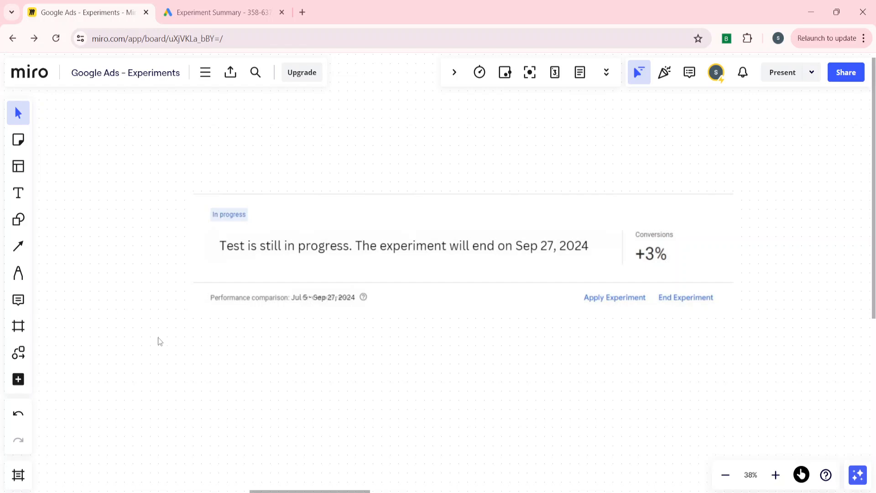
pyautogui.hscroll(-10, 158, 338)
pyautogui.hscroll(-6, 158, 338)
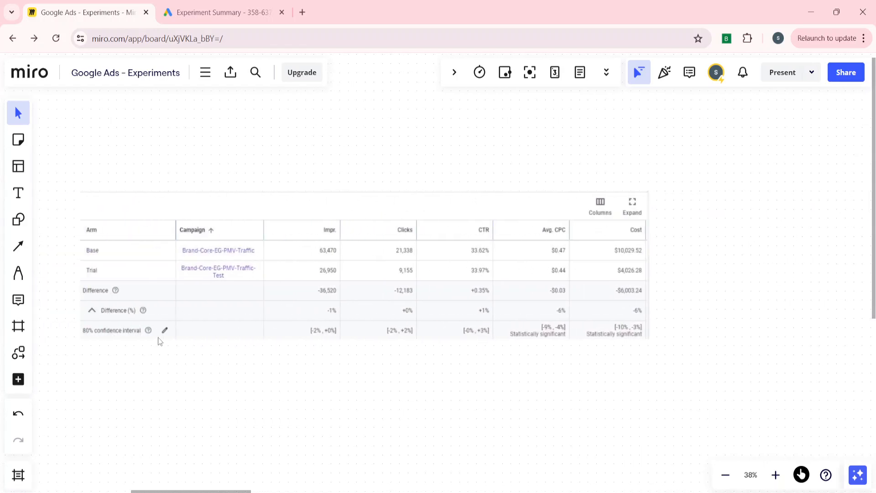
pyautogui.click(311, 294)
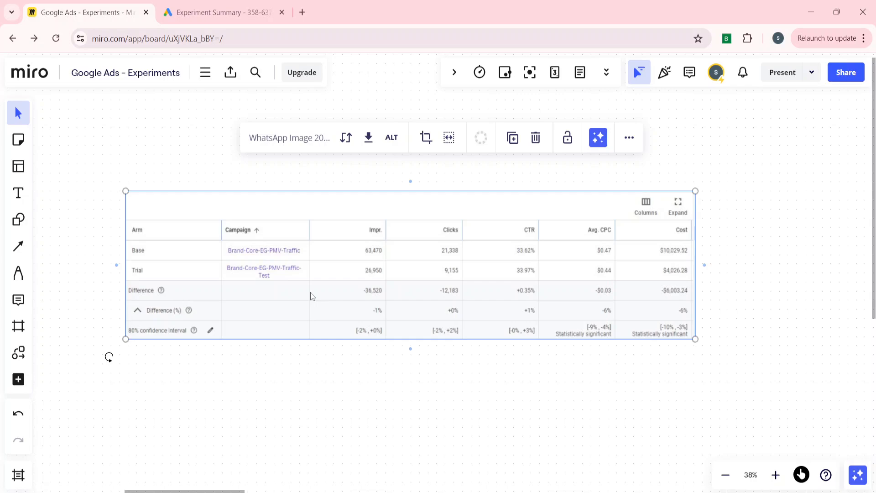
pyautogui.click(297, 377)
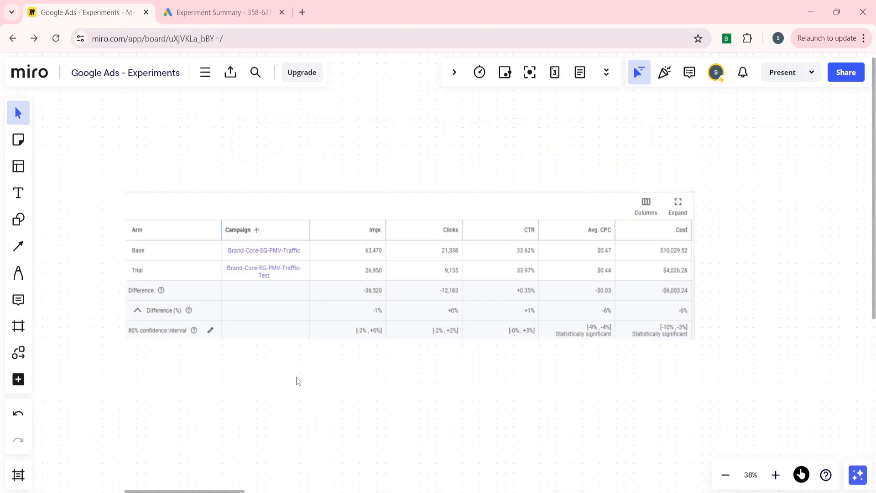